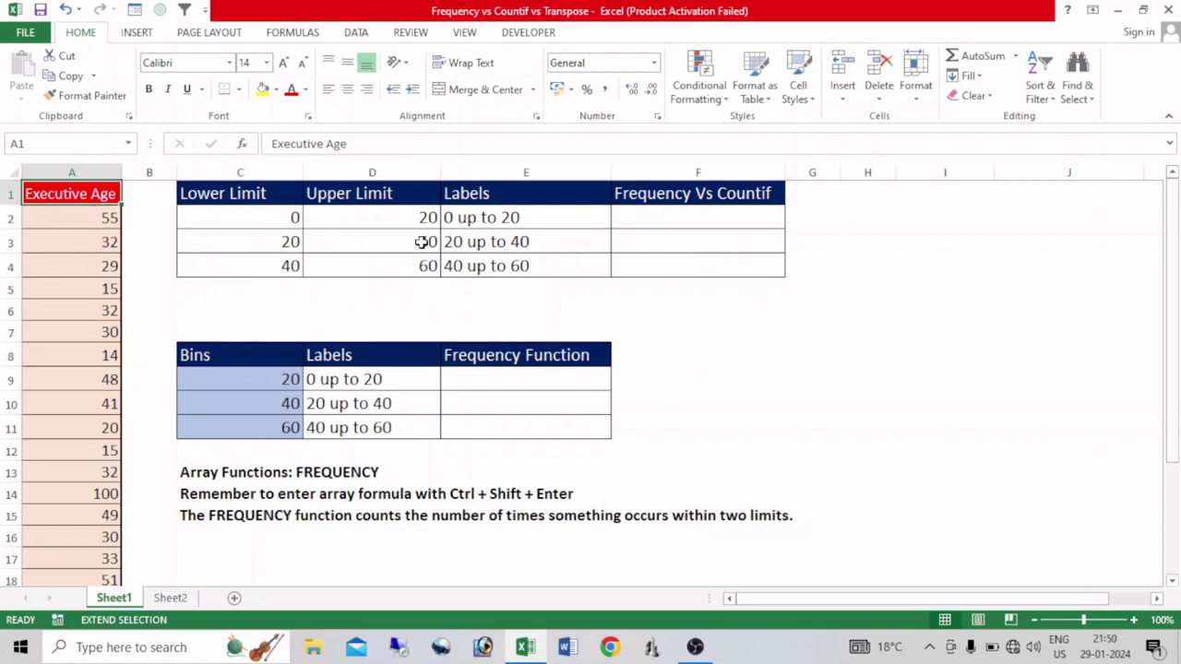
pyautogui.press('F8')
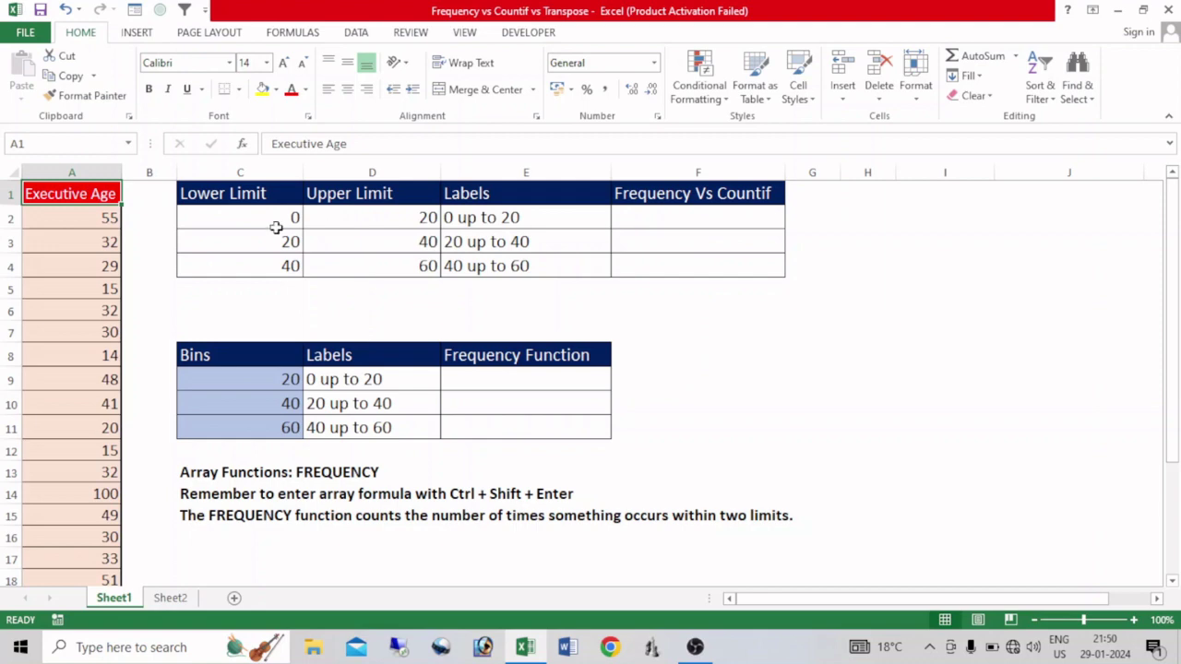
pyautogui.moveTo(231, 212); pyautogui.dragTo(235, 267)
pyautogui.moveTo(409, 224); pyautogui.dragTo(410, 273)
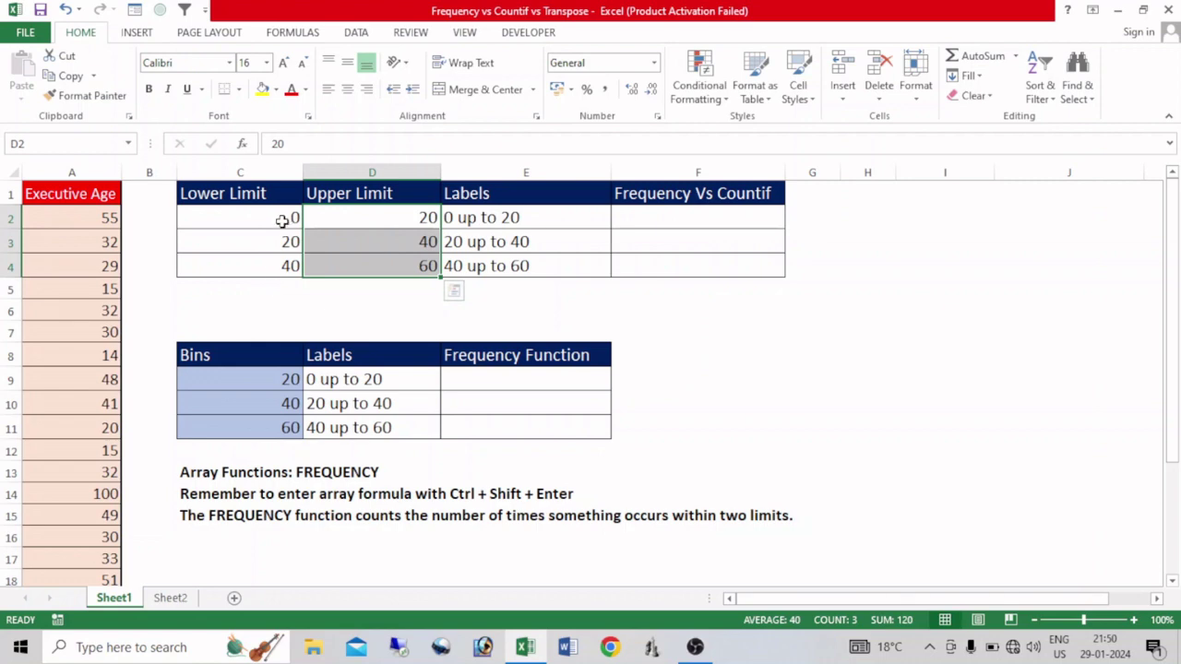
pyautogui.moveTo(282, 221); pyautogui.dragTo(288, 266)
pyautogui.moveTo(363, 218); pyautogui.dragTo(371, 281)
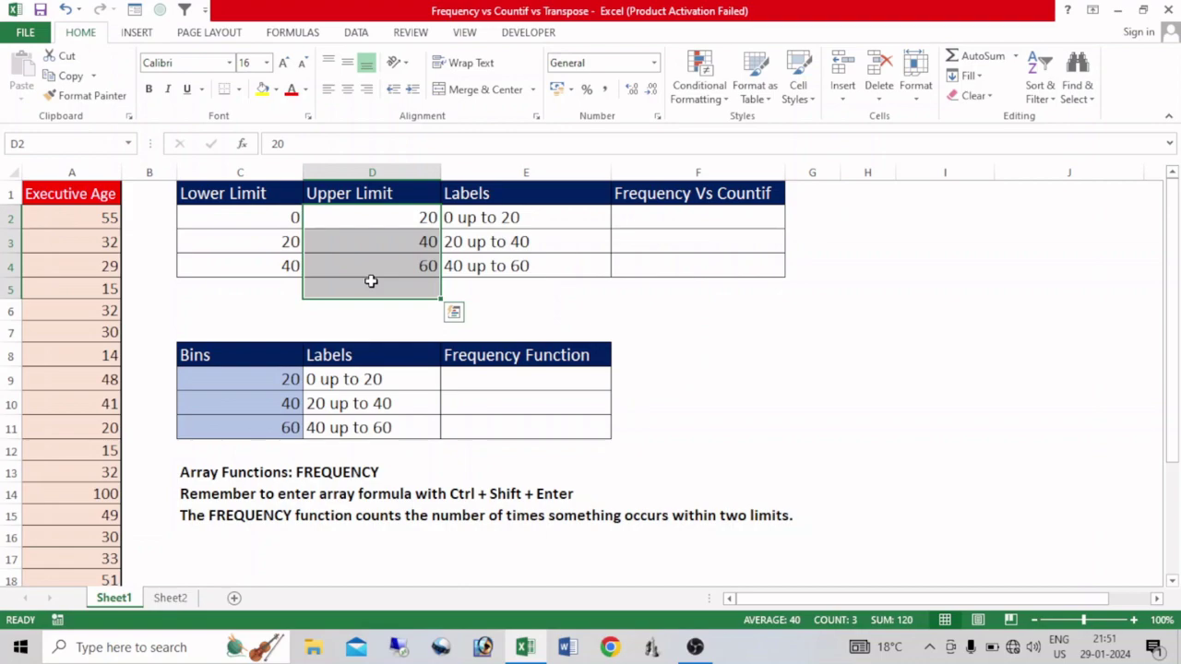
# - Enter =COUNTIF($A$2:$A$25,"<"&D2) in F2 to count the executive ages below the first upper limit
pyautogui.click(697, 221)
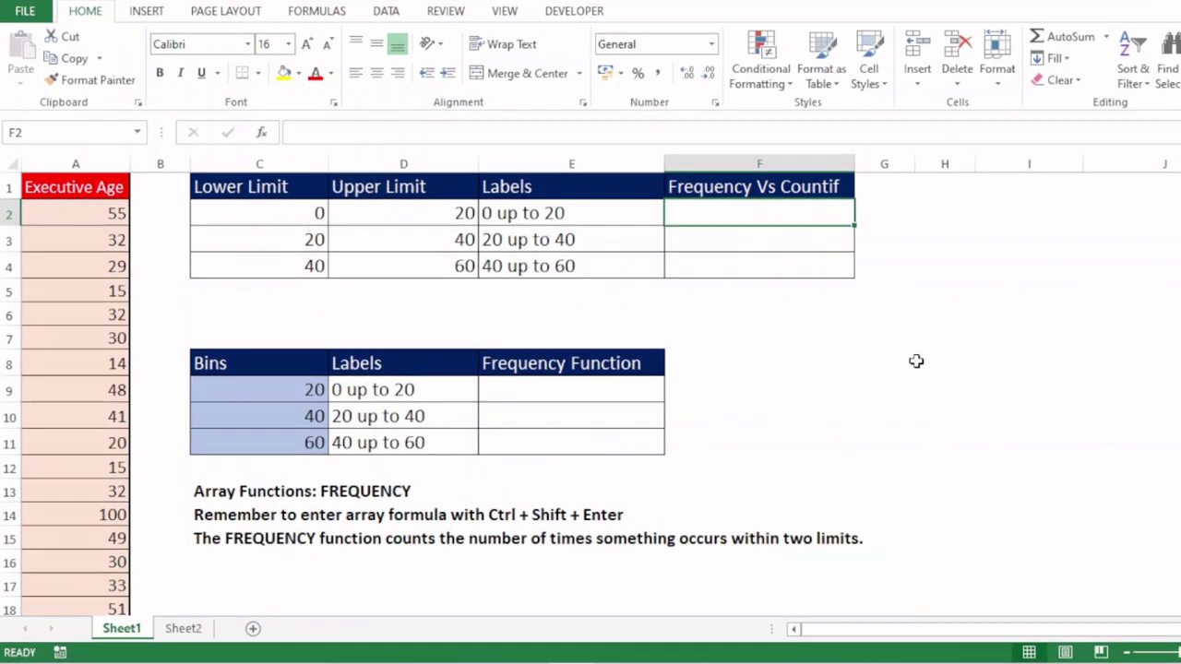
pyautogui.write('=')
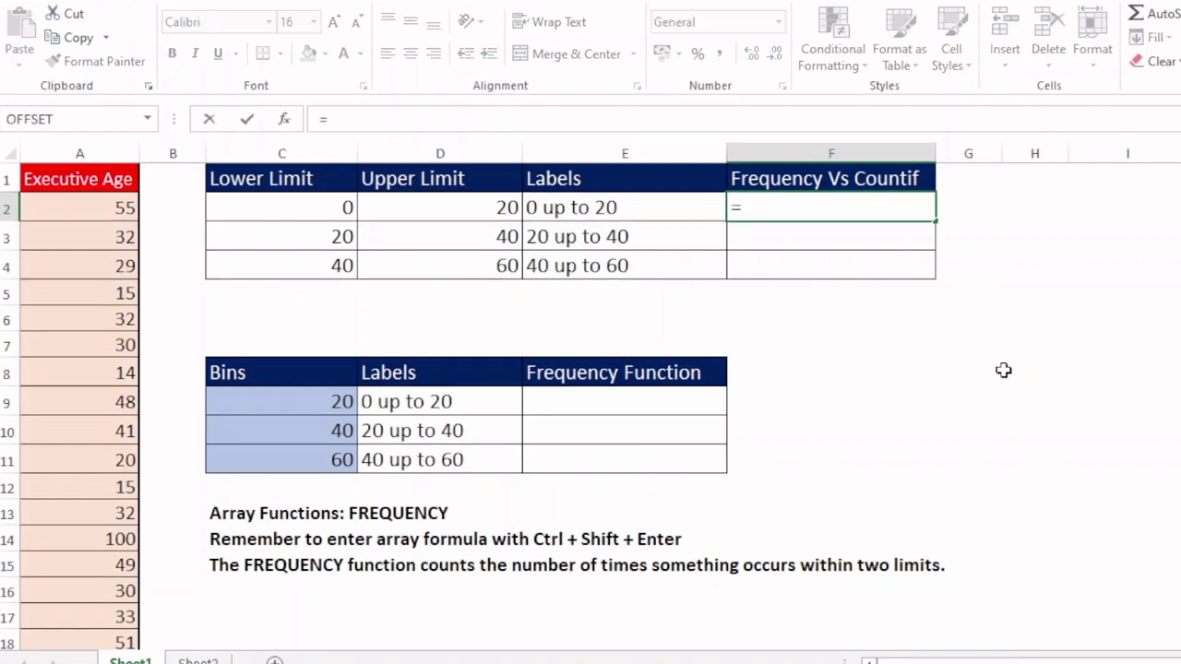
pyautogui.write('countif')
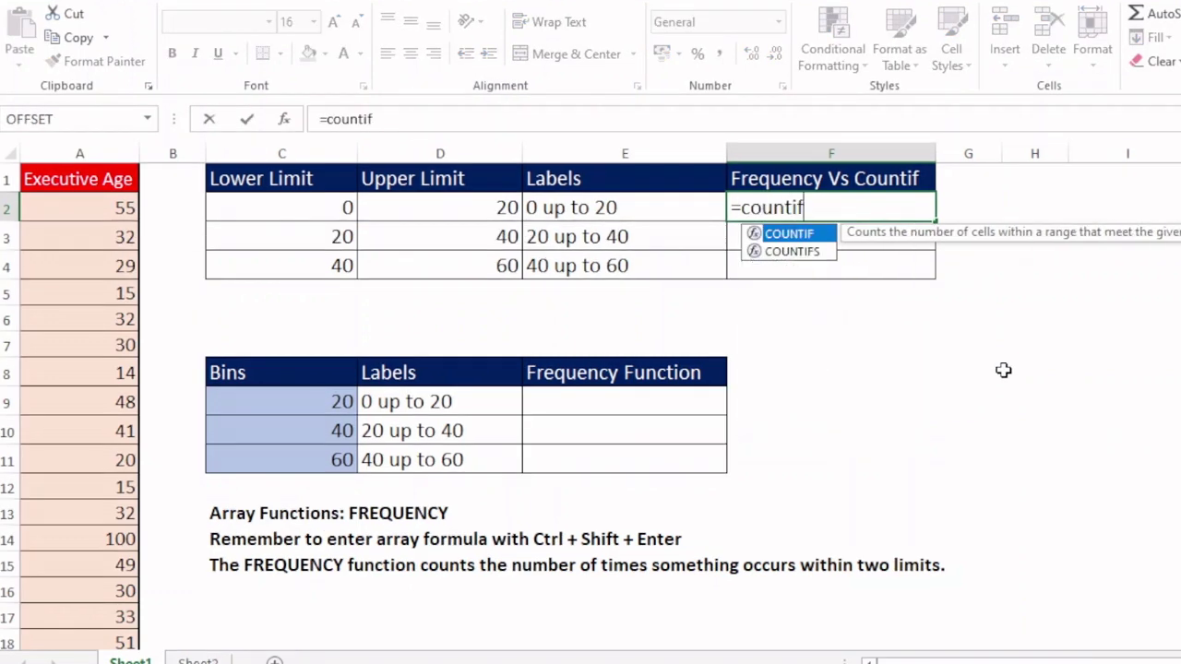
pyautogui.press('Tab')
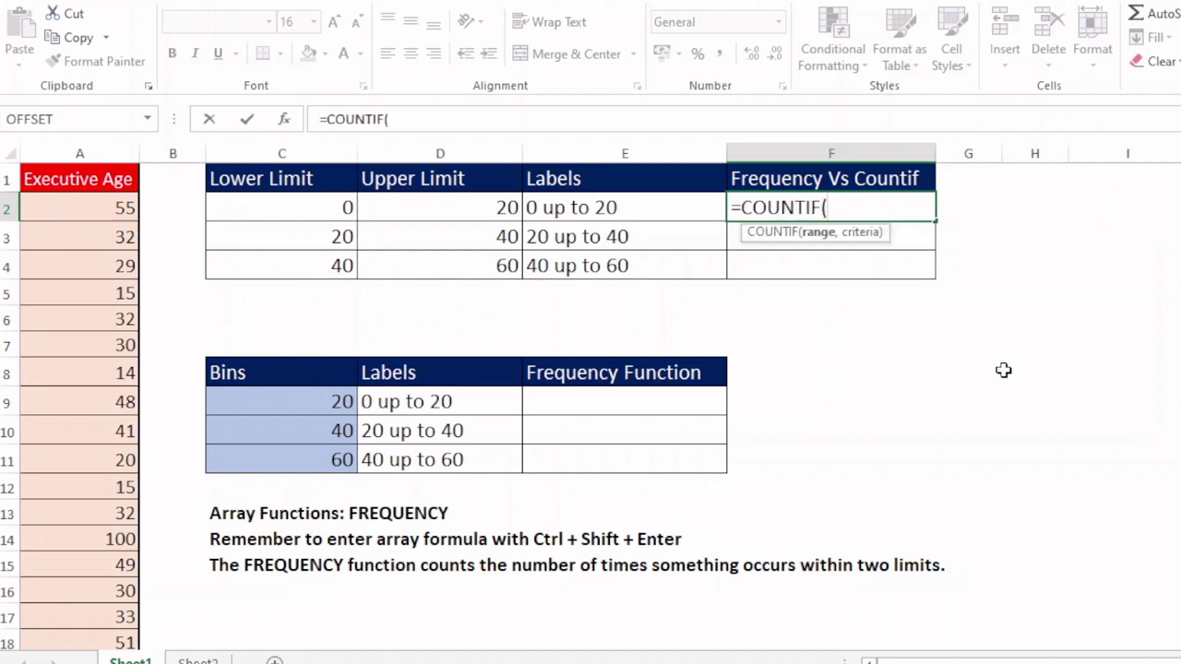
pyautogui.click(100, 212)
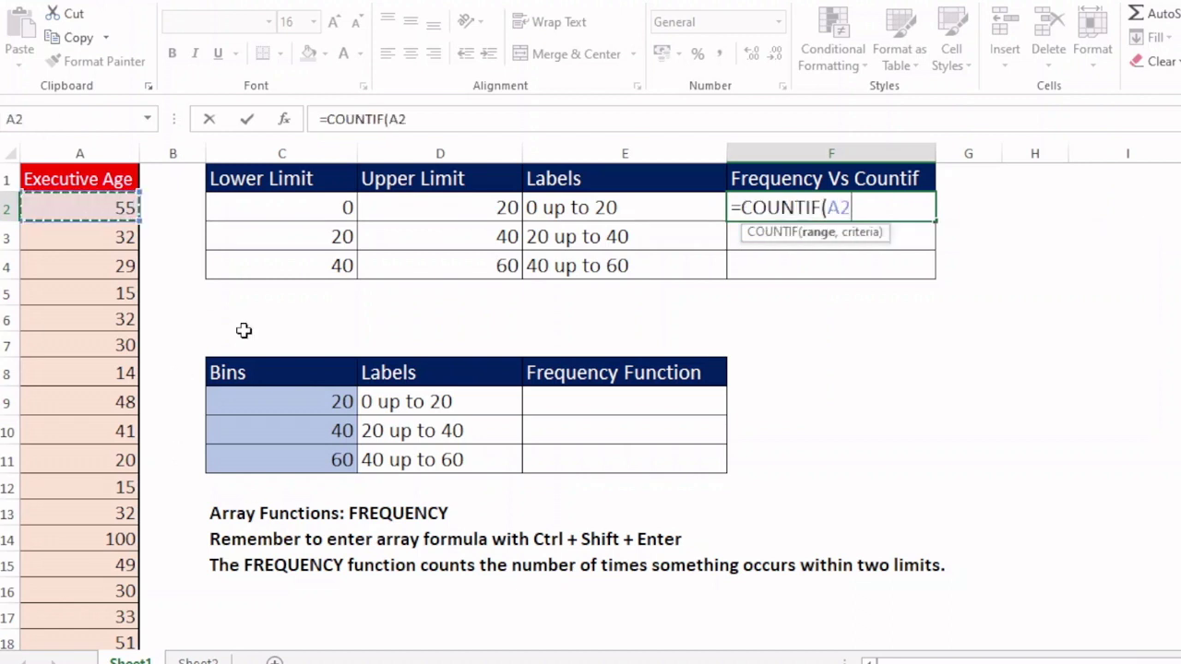
pyautogui.hotkey('ctrl', 'shift', 'Down')
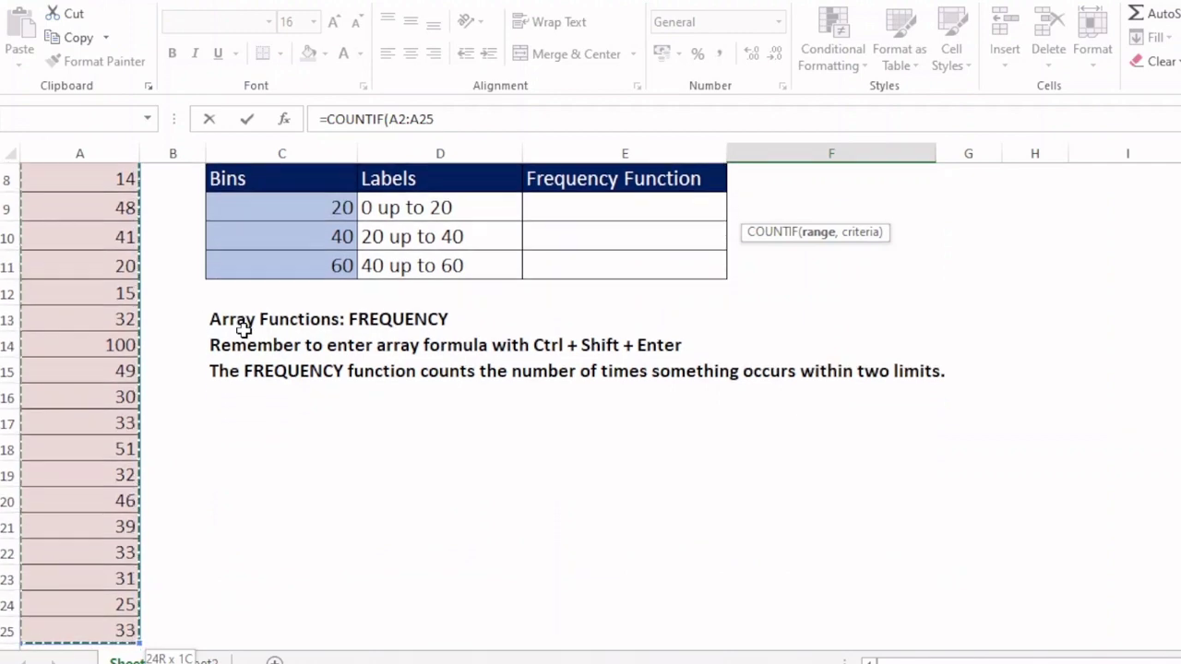
pyautogui.press('F4')
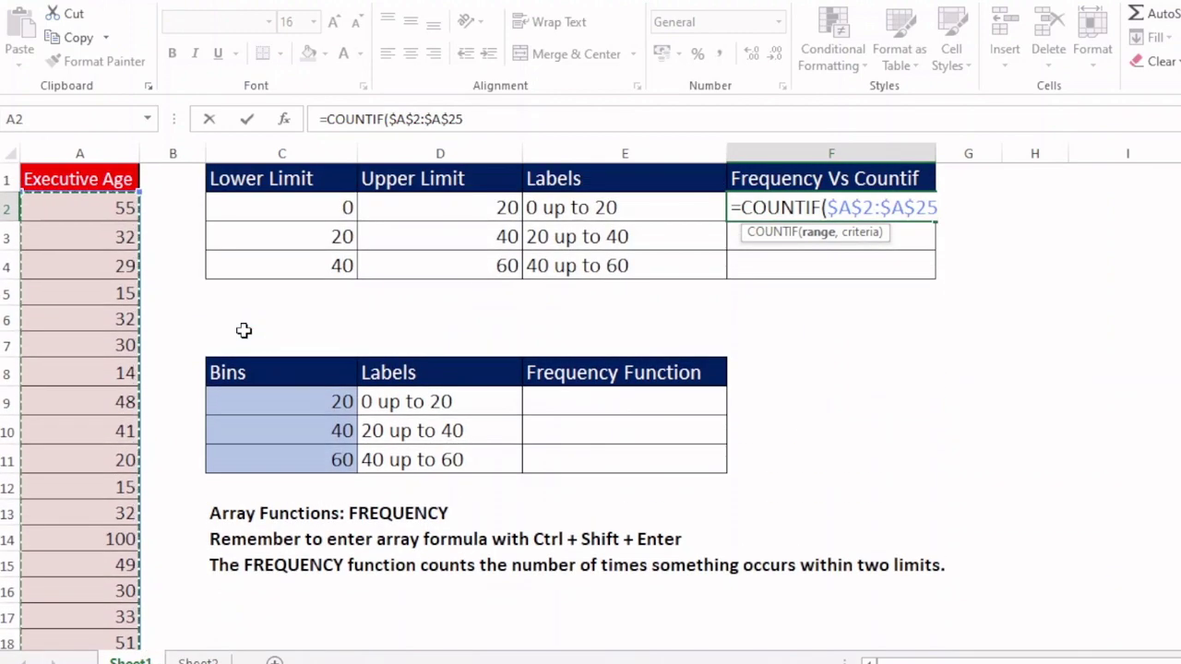
pyautogui.write(',')
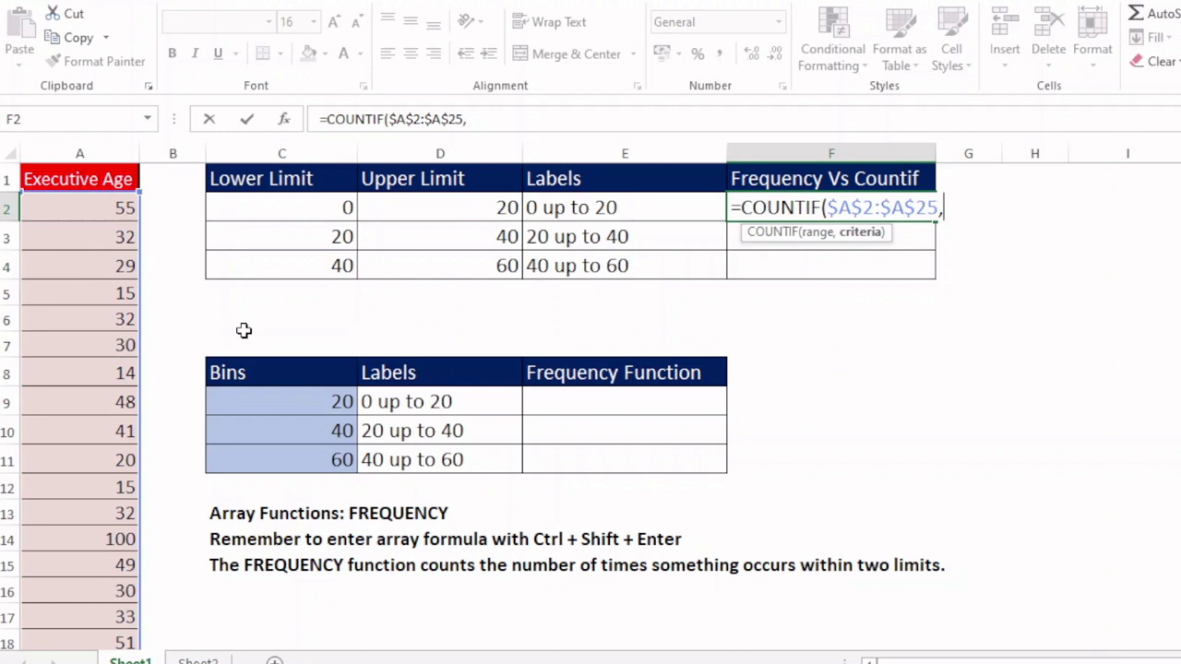
pyautogui.write('"<"&')
pyautogui.click(477, 204)
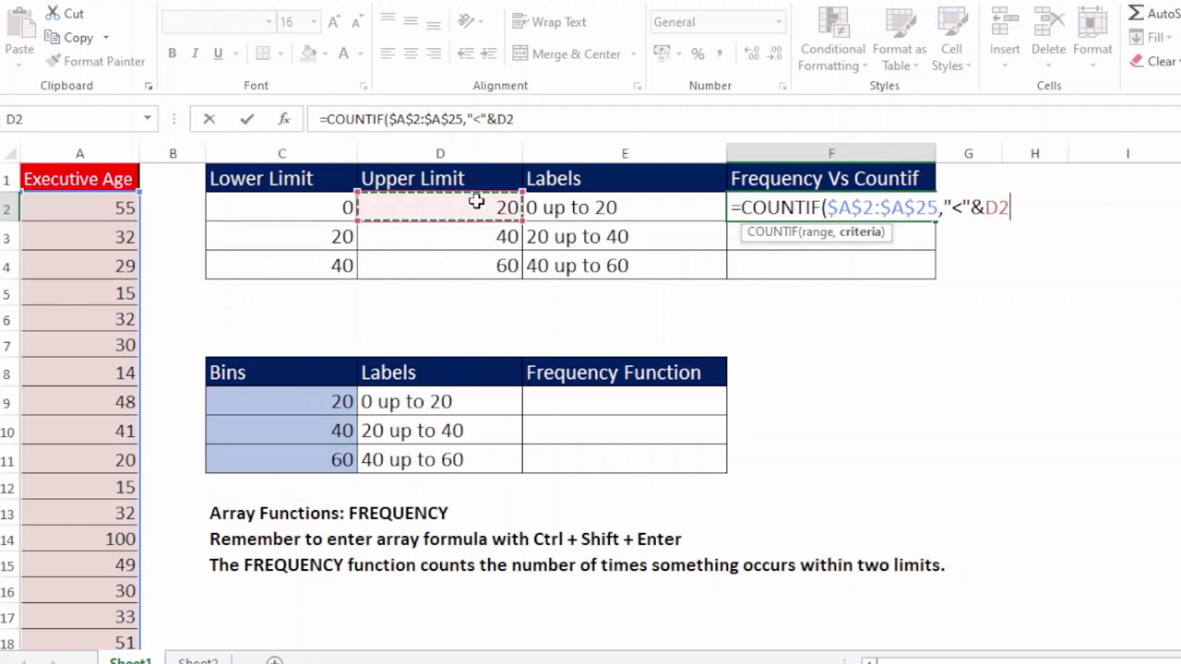
pyautogui.write(')')
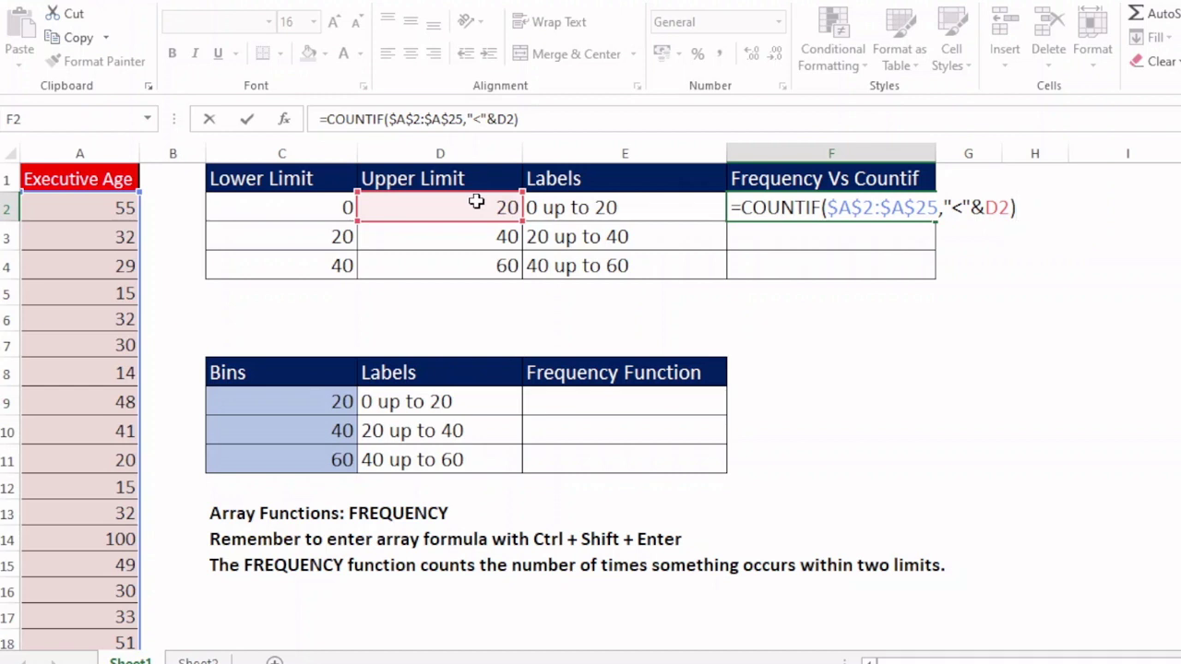
pyautogui.press('Return')
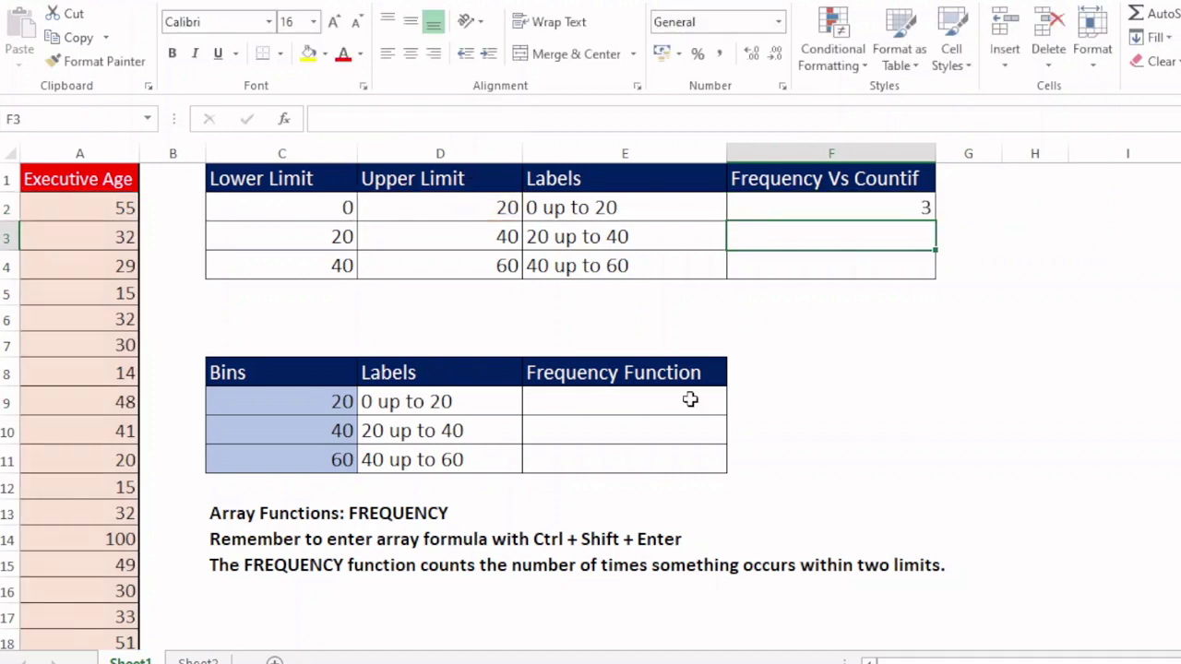
# - Extend the formula in F2 by subtracting COUNTIF($A$2:$A$25,"<"&C2), the count of ages below the lower limit
pyautogui.click(883, 204)
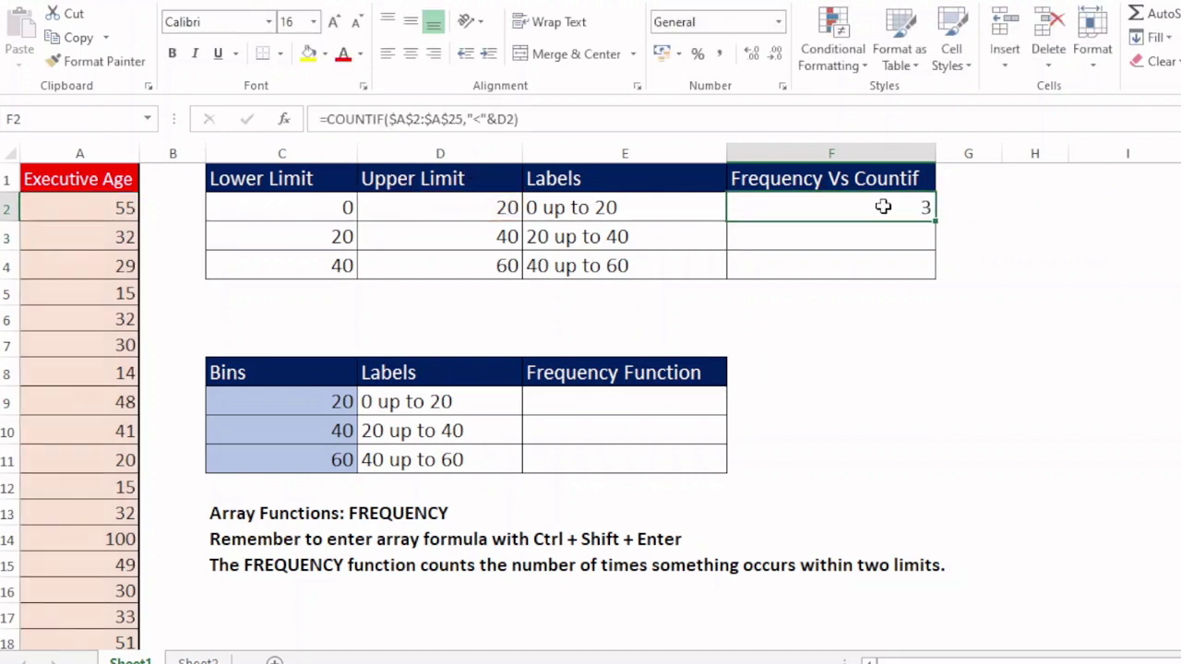
pyautogui.press('F2')
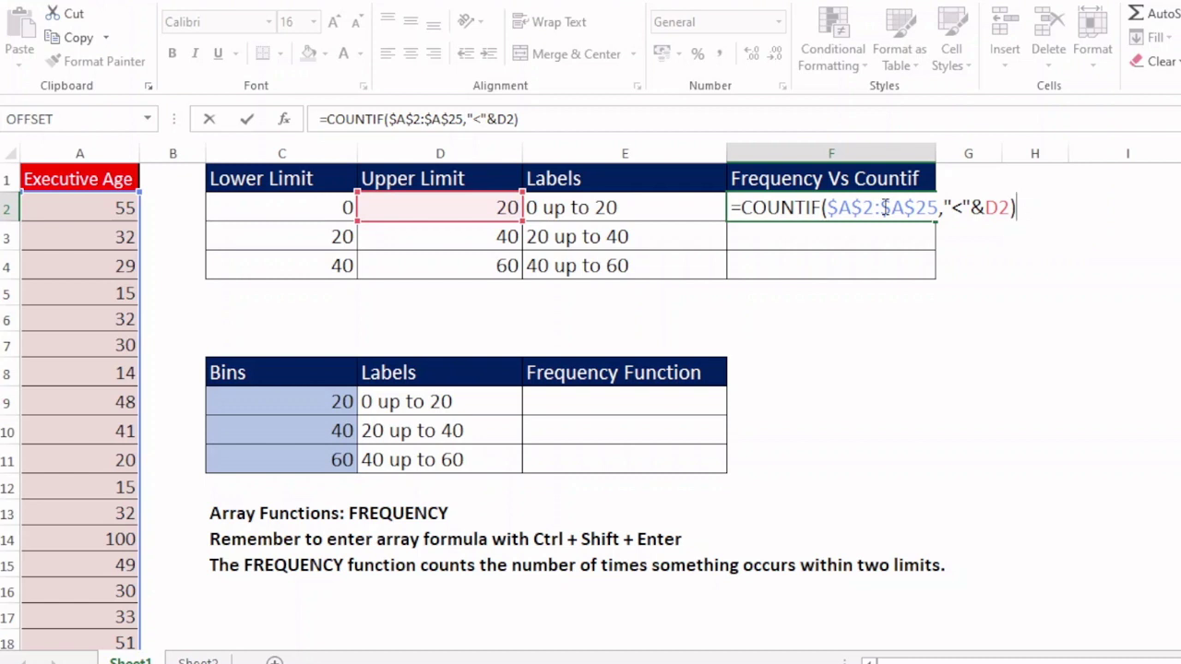
pyautogui.write('-c')
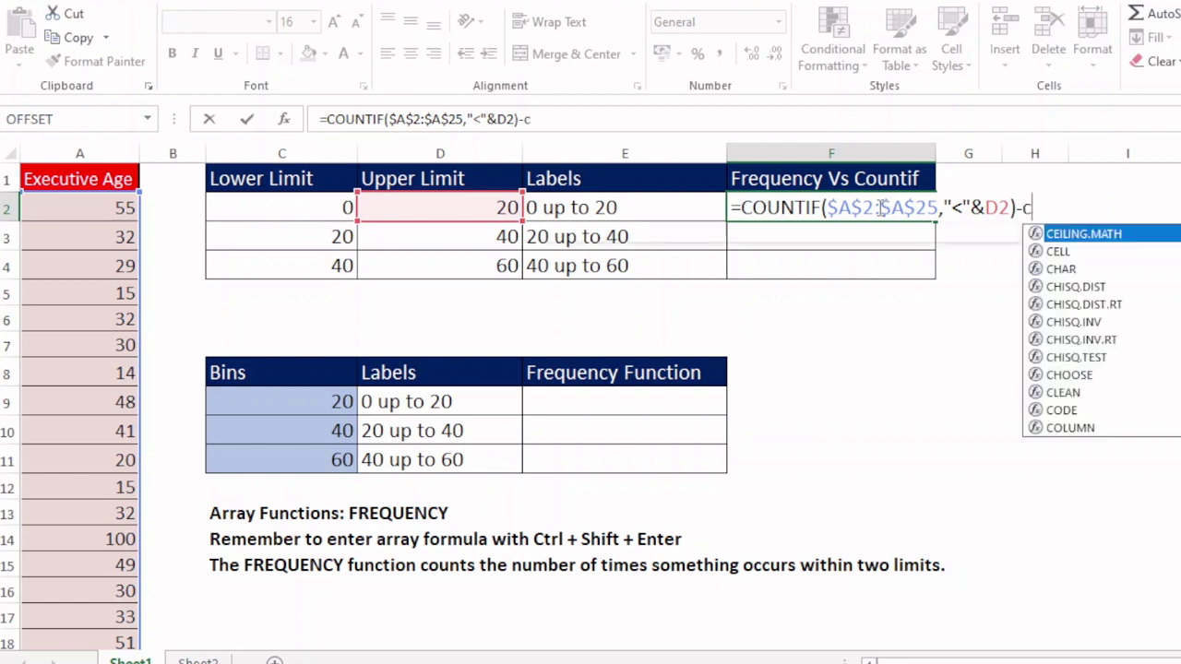
pyautogui.write('ountif')
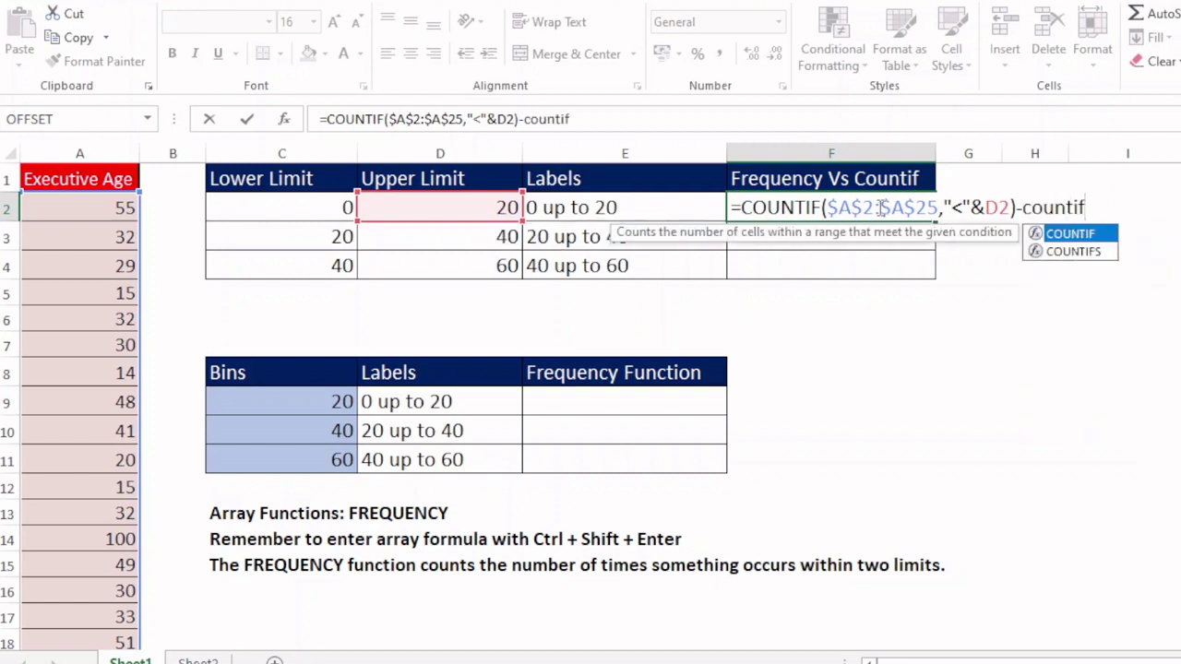
pyautogui.press('Tab')
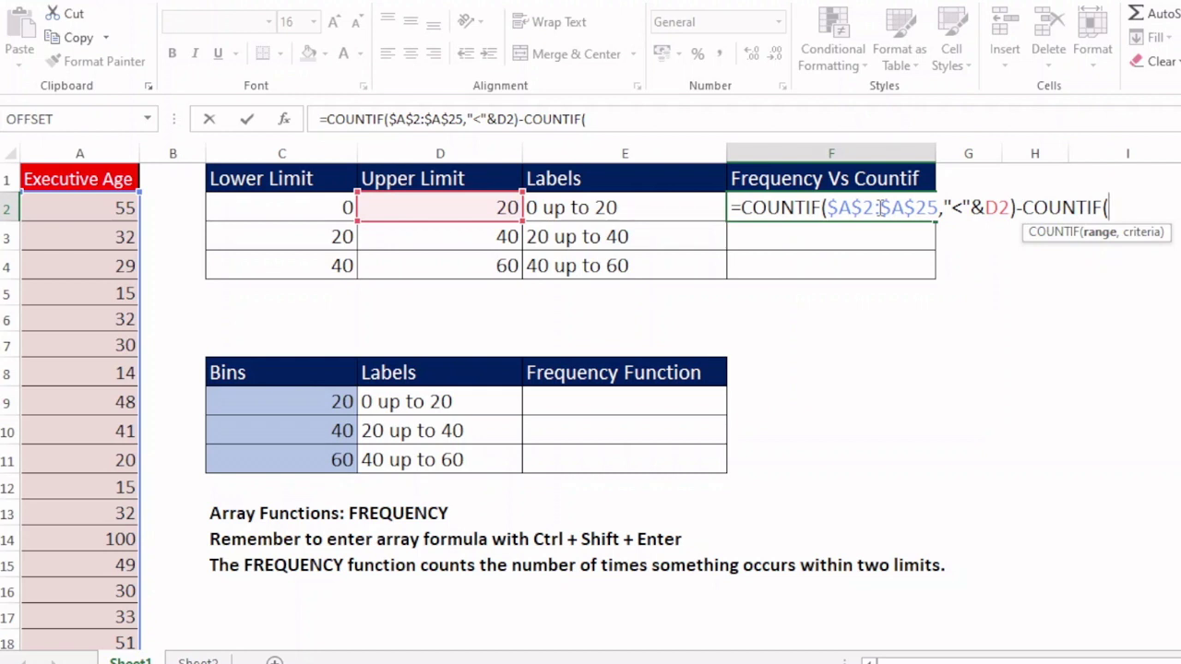
pyautogui.click(125, 213)
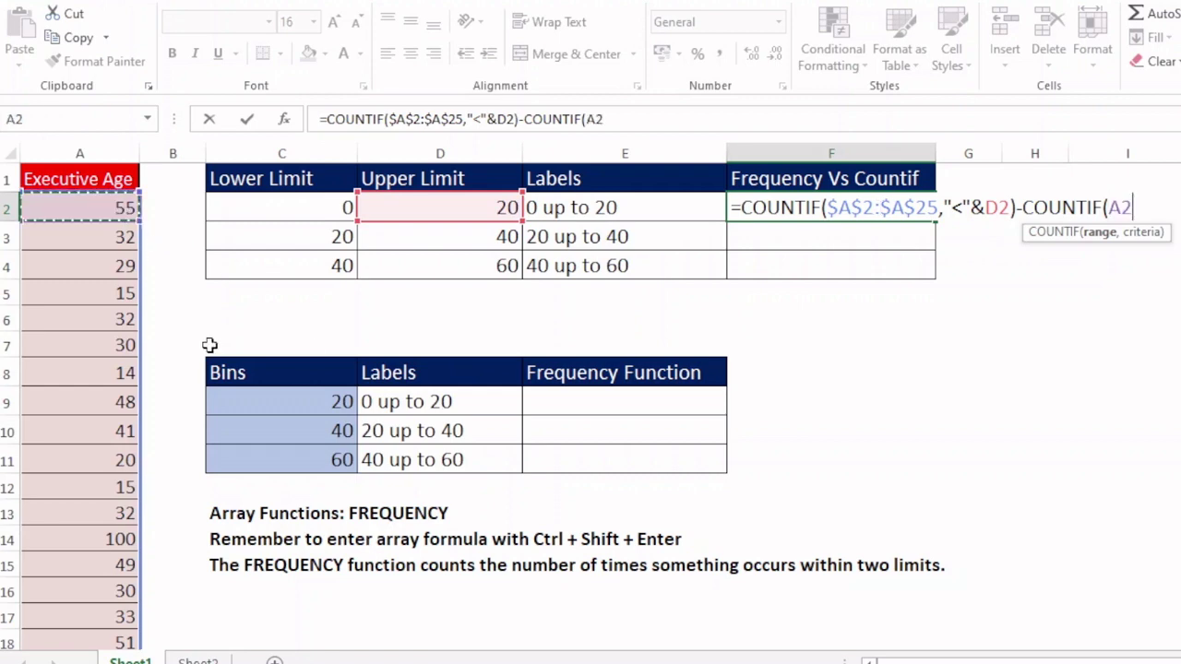
pyautogui.hotkey('ctrl', 'shift', 'Down')
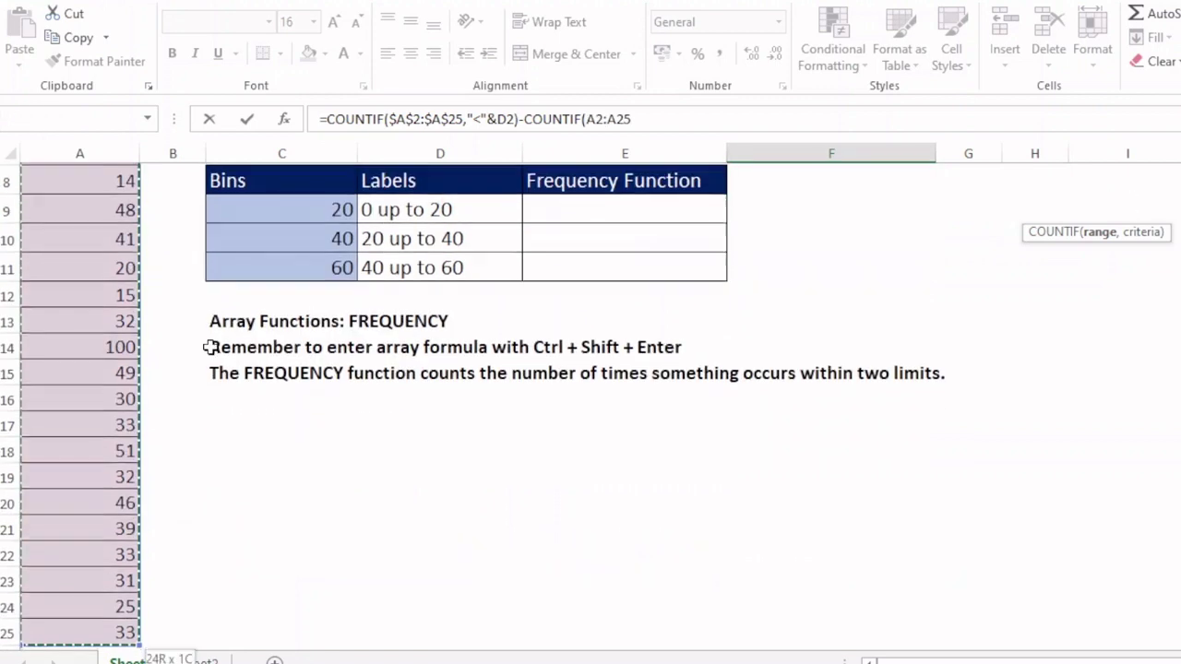
pyautogui.press('F4')
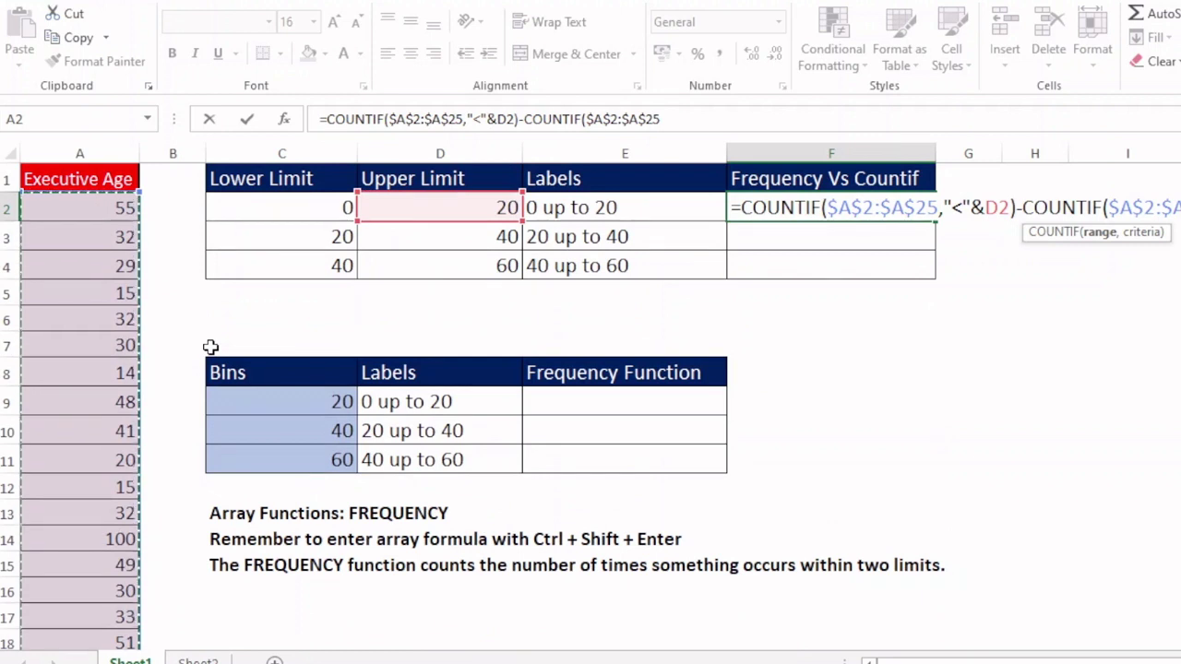
pyautogui.write(',')
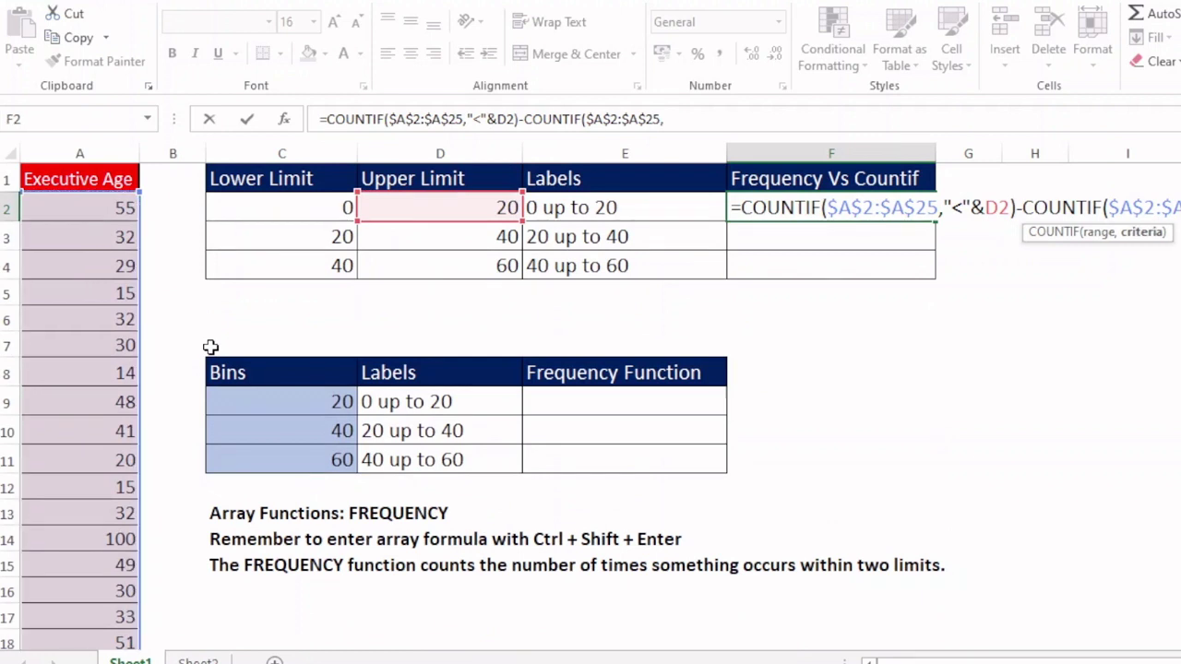
pyautogui.write('"<"&')
pyautogui.click(330, 210)
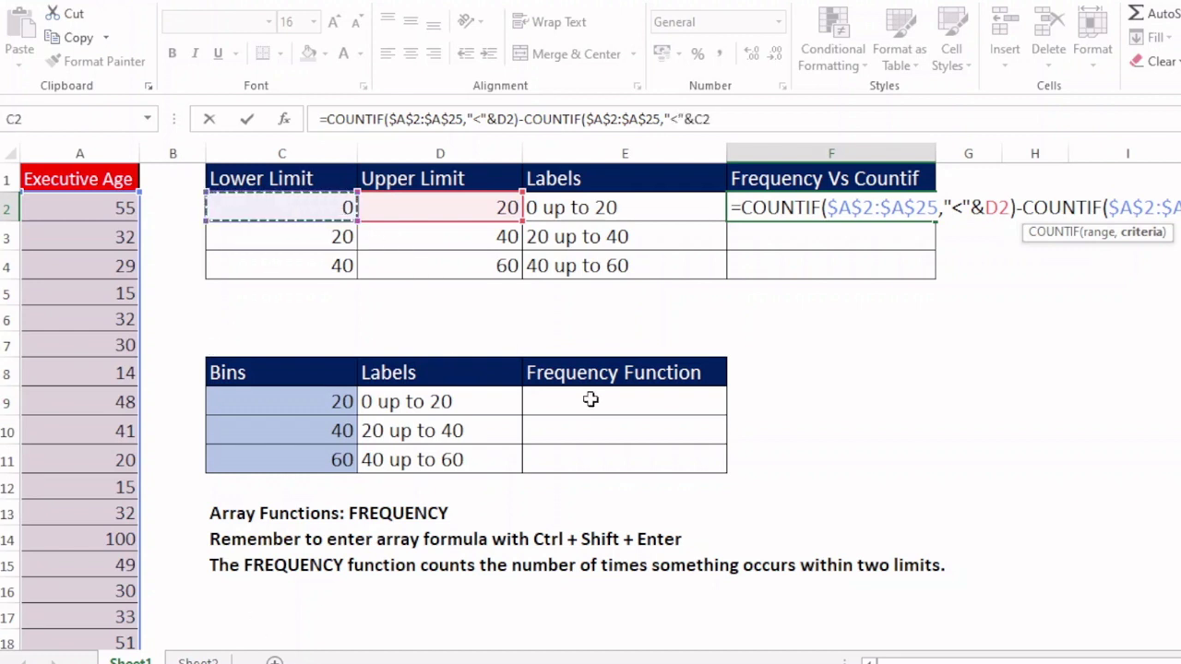
pyautogui.write(')')
pyautogui.press('Return')
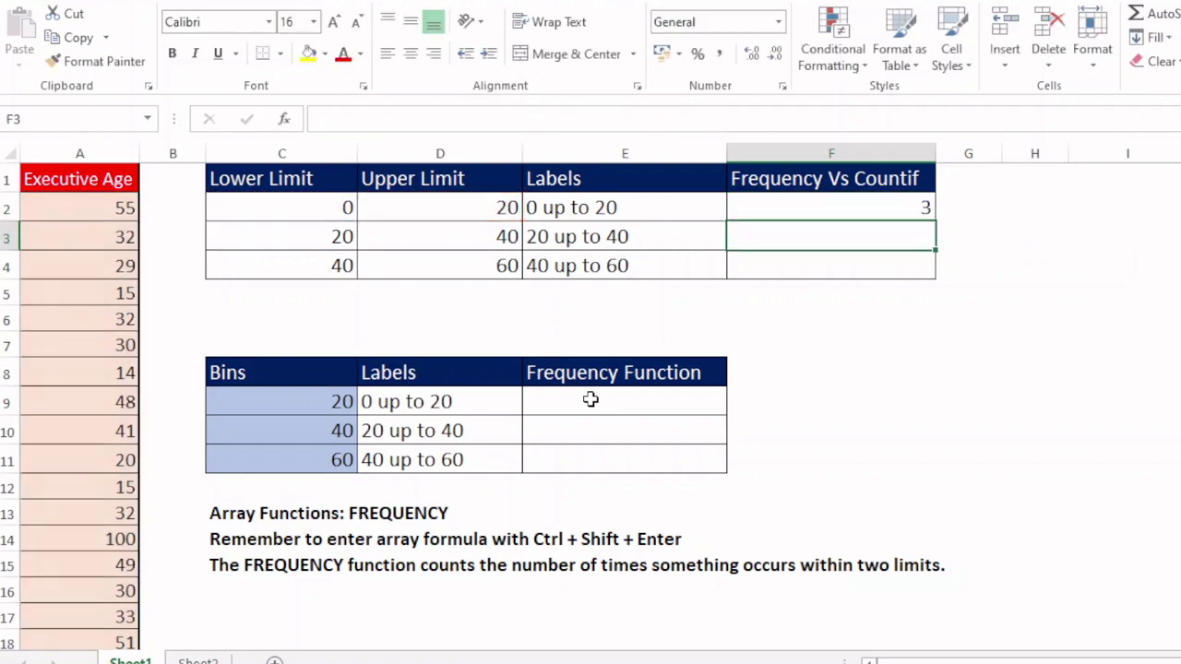
# - Fill the COUNTIF formula from F2 down through F4 for the remaining age bands
pyautogui.click(892, 212)
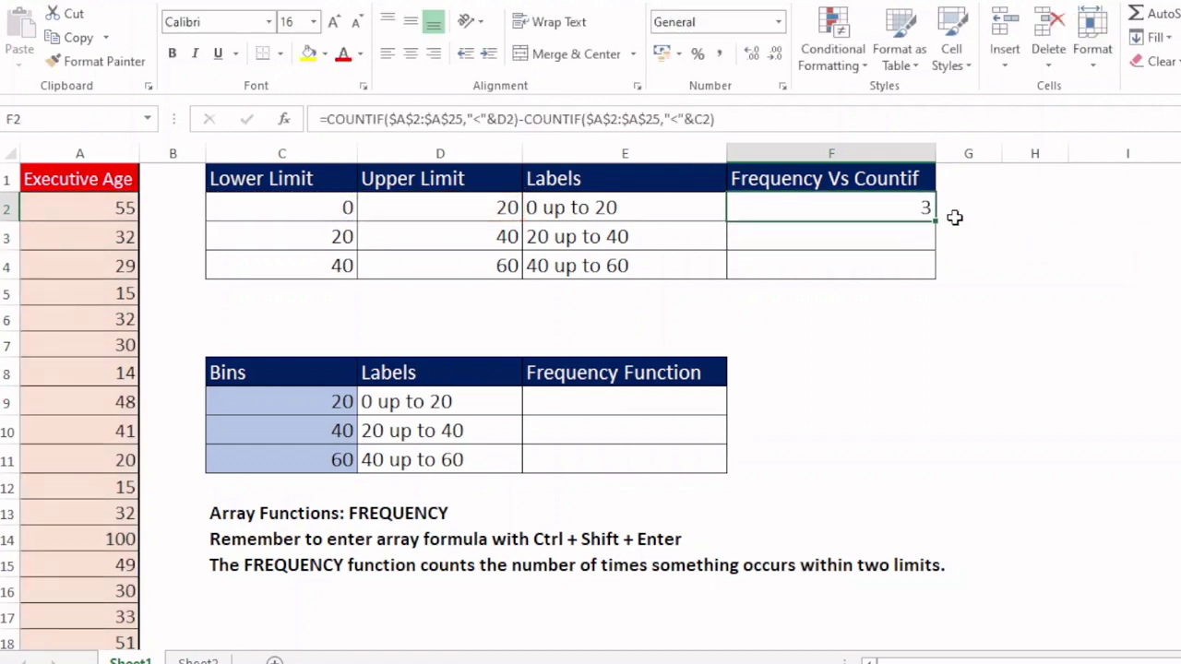
pyautogui.moveTo(934, 220); pyautogui.dragTo(927, 269)
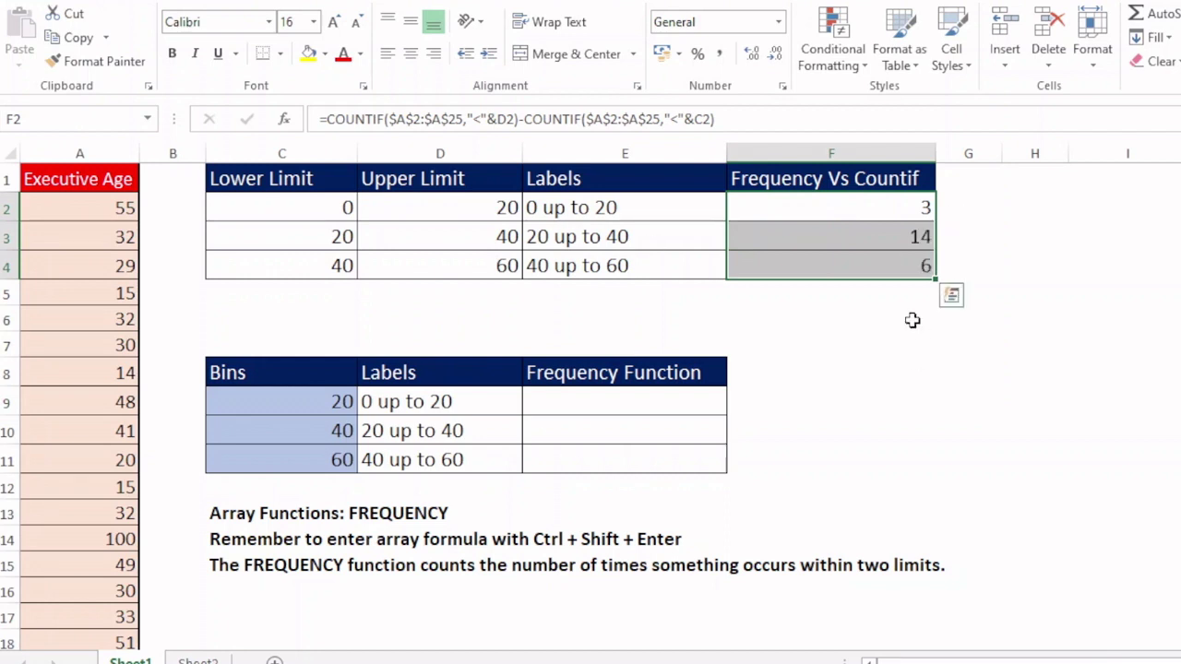
# - Review the COUNTIF formulas in F2:F4 and the references they use, along with the Frequency Function cells E9:E11
pyautogui.click(880, 213)
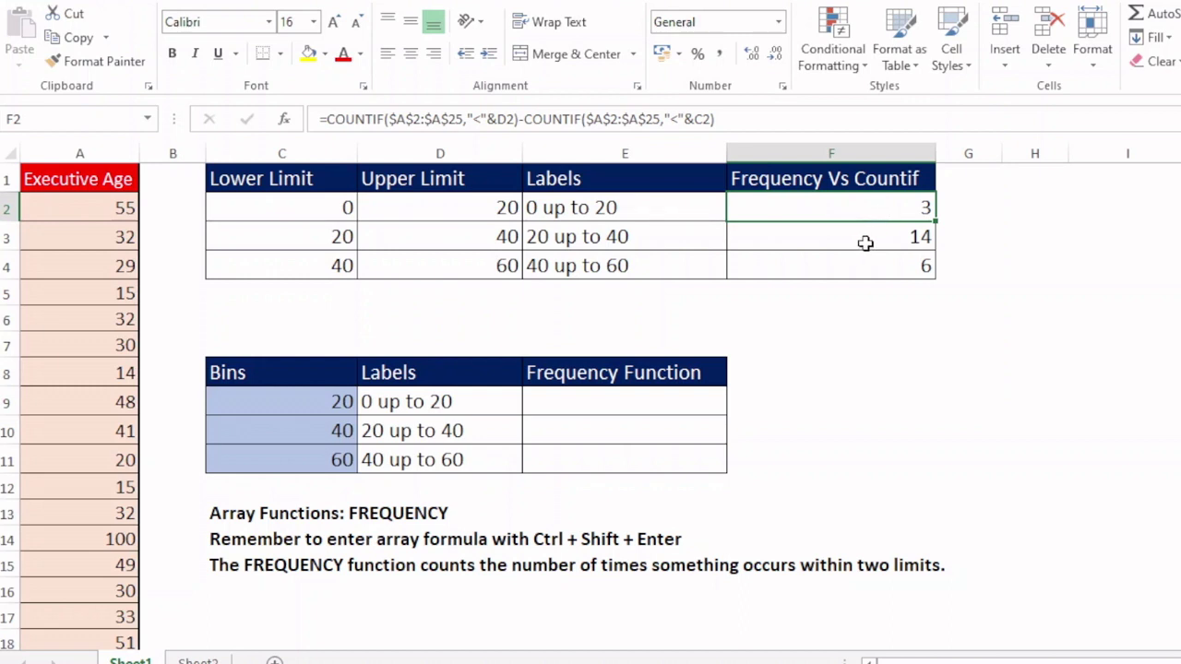
pyautogui.click(872, 242)
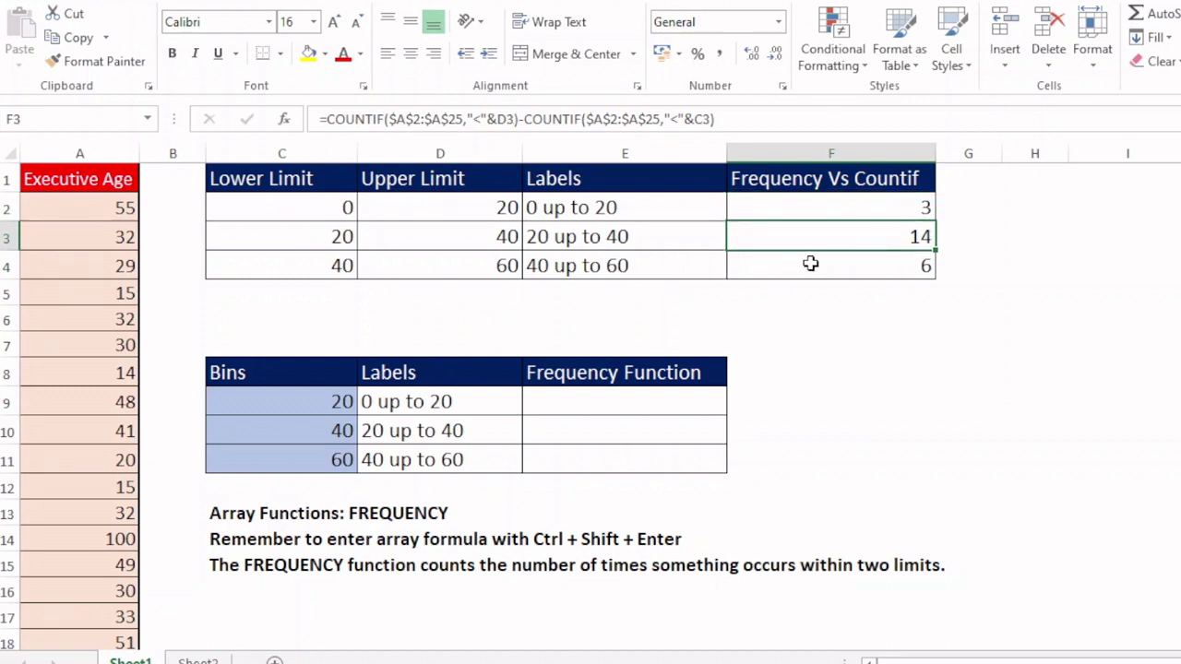
pyautogui.click(863, 269)
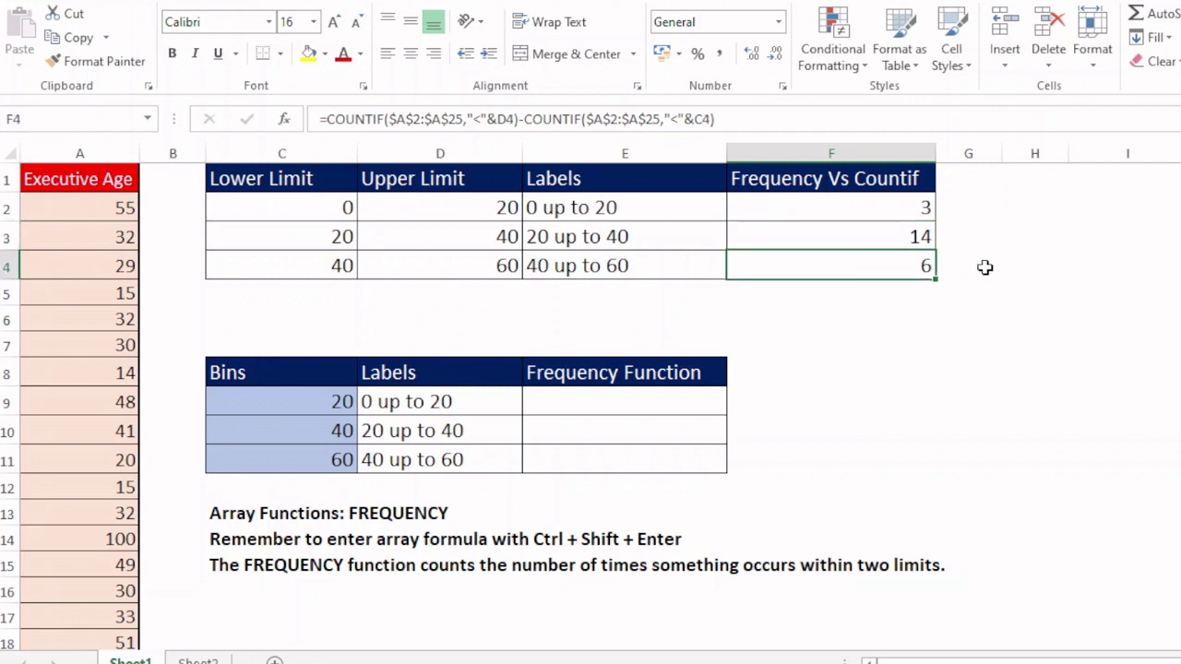
pyautogui.click(907, 201)
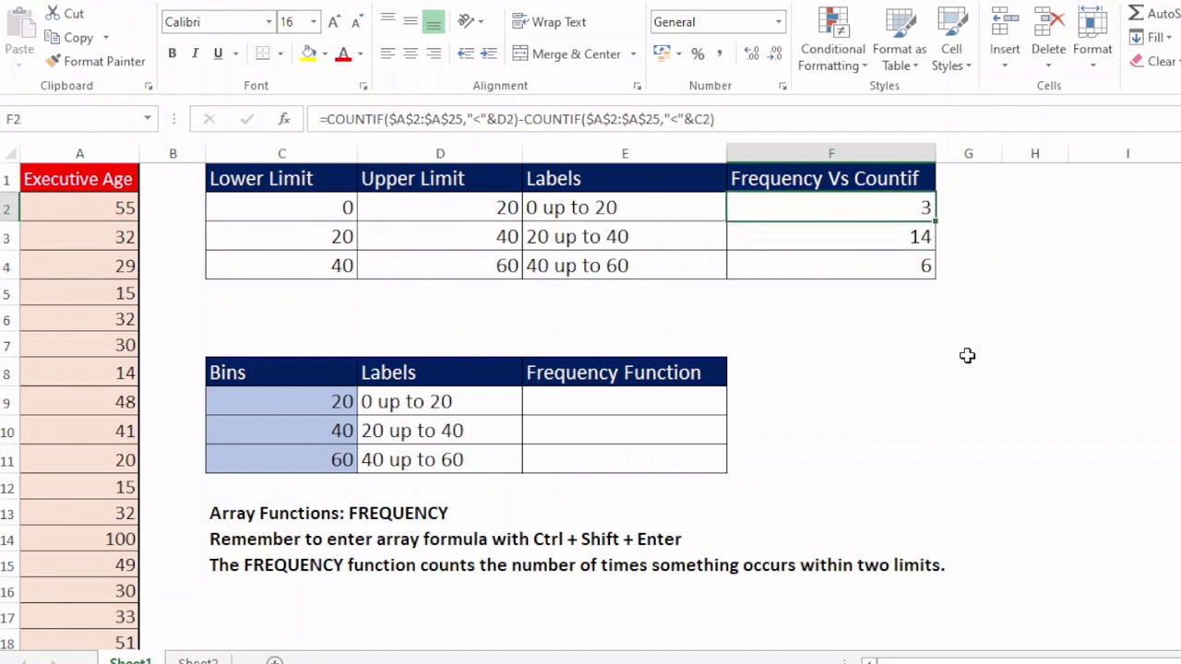
pyautogui.press('F2')
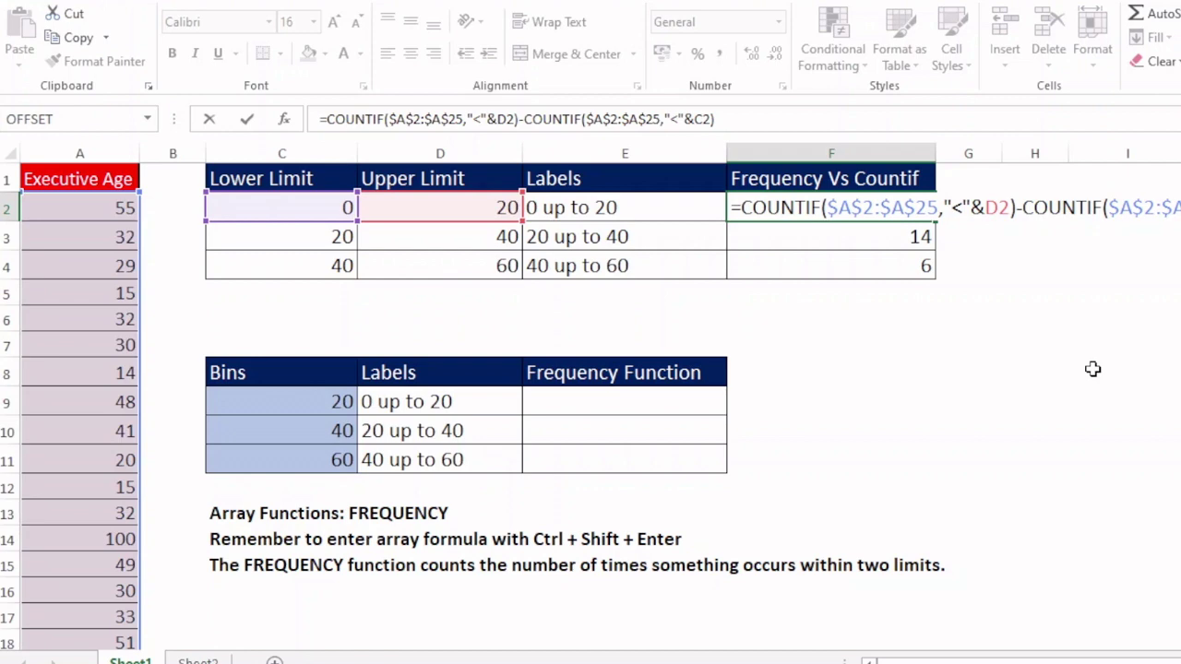
pyautogui.press('Return')
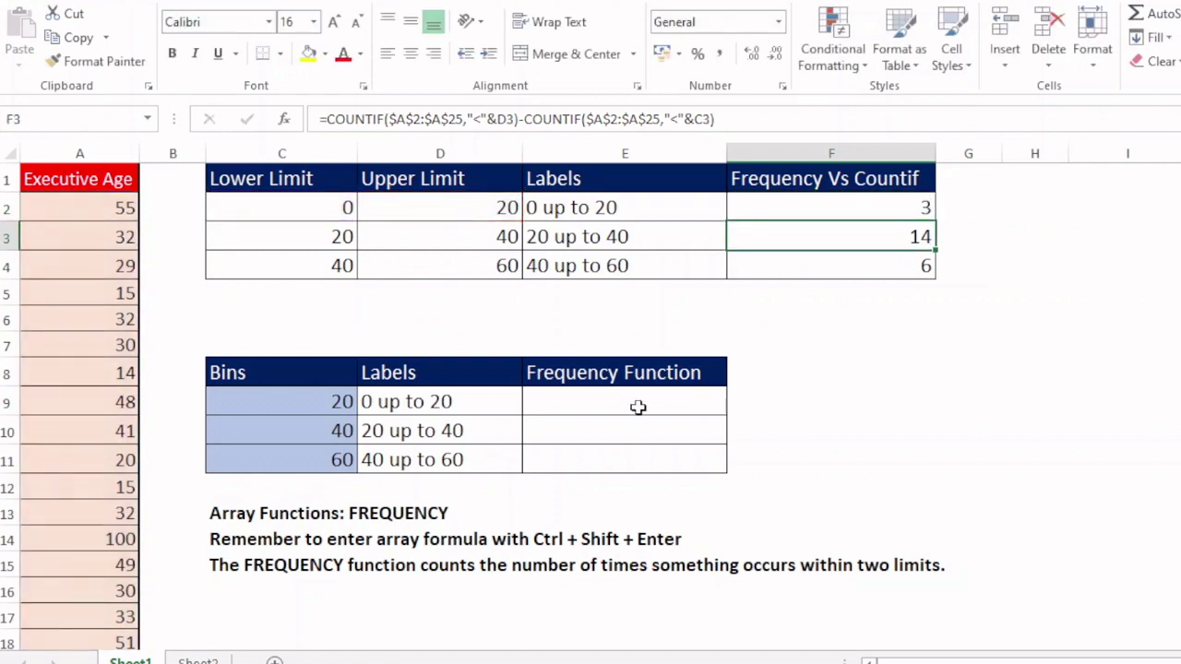
pyautogui.moveTo(638, 407); pyautogui.dragTo(638, 461)
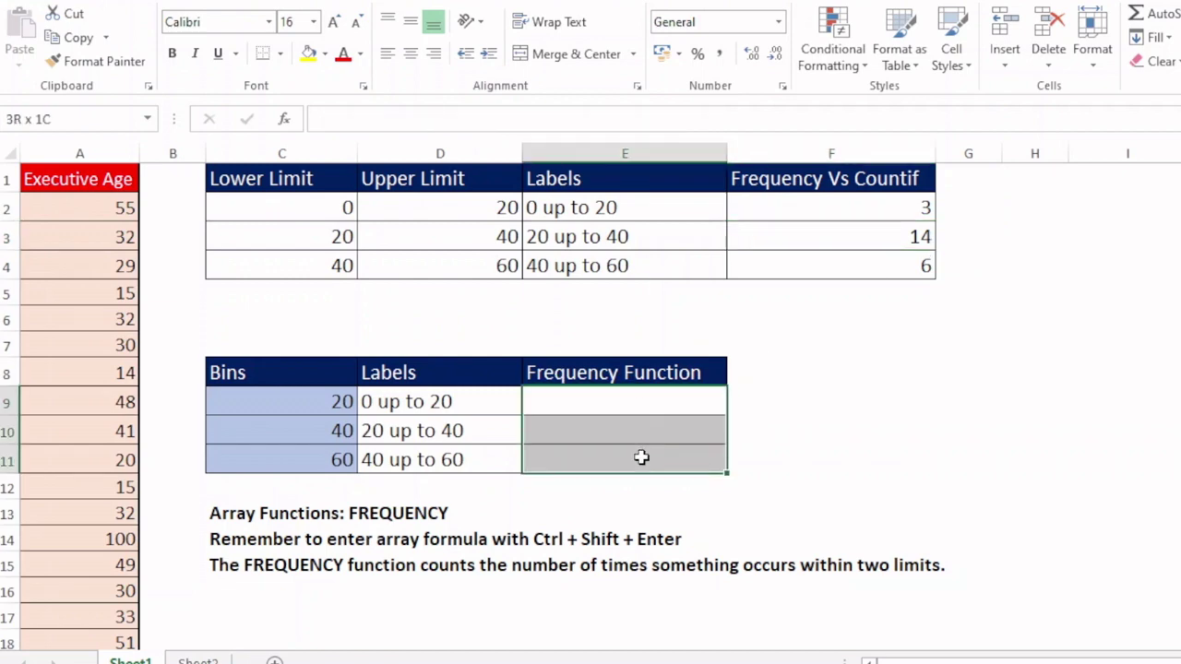
pyautogui.click(854, 403)
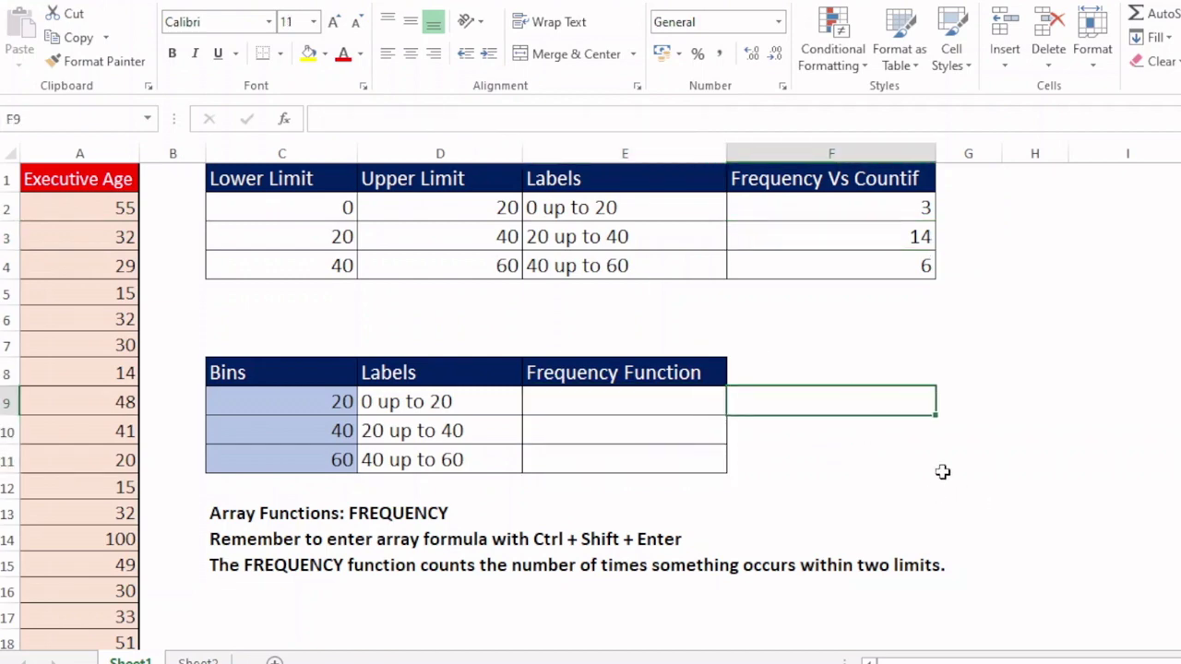
pyautogui.write('=fre')
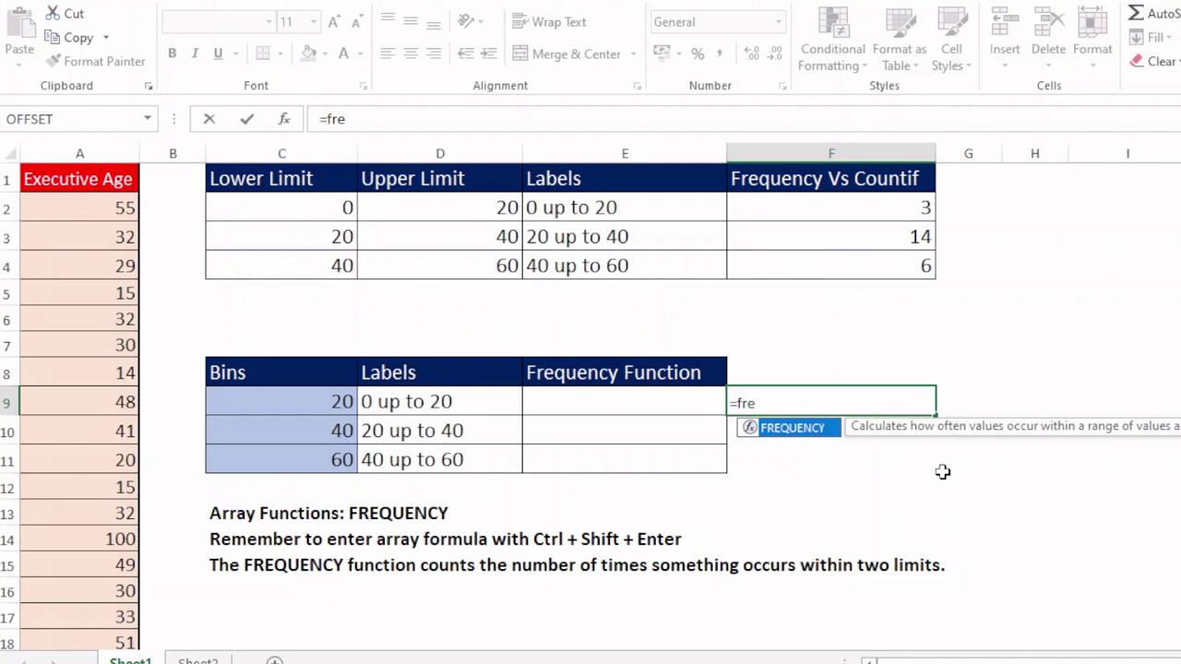
pyautogui.press('Tab')
pyautogui.press('BackSpace')
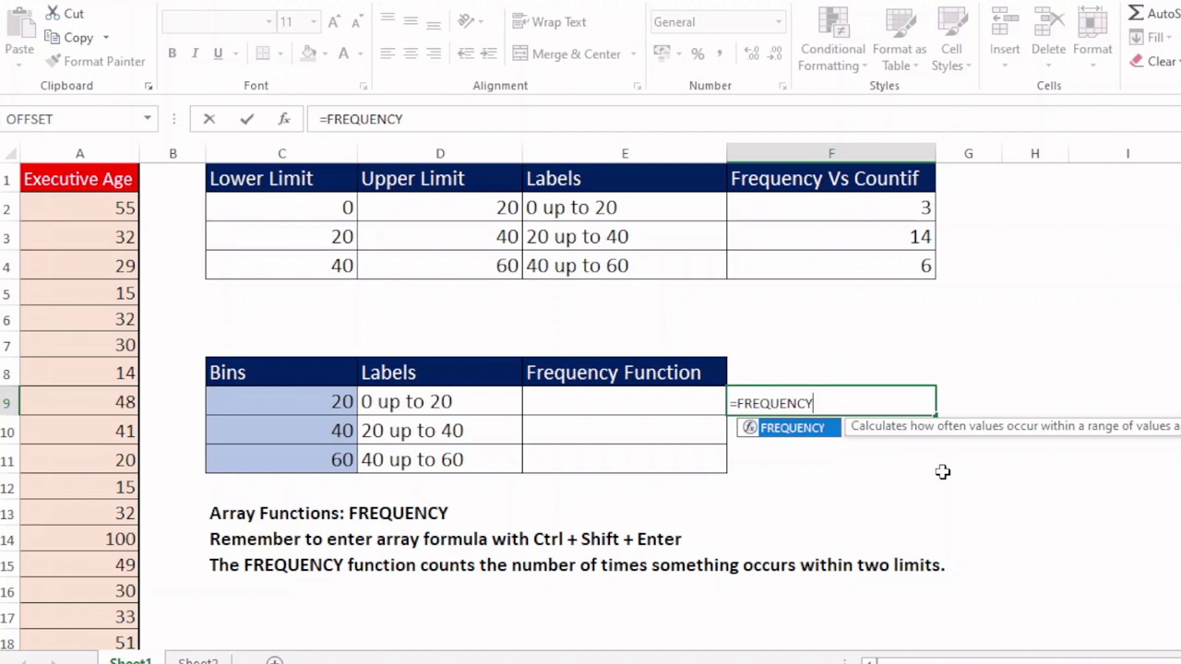
pyautogui.write('(')
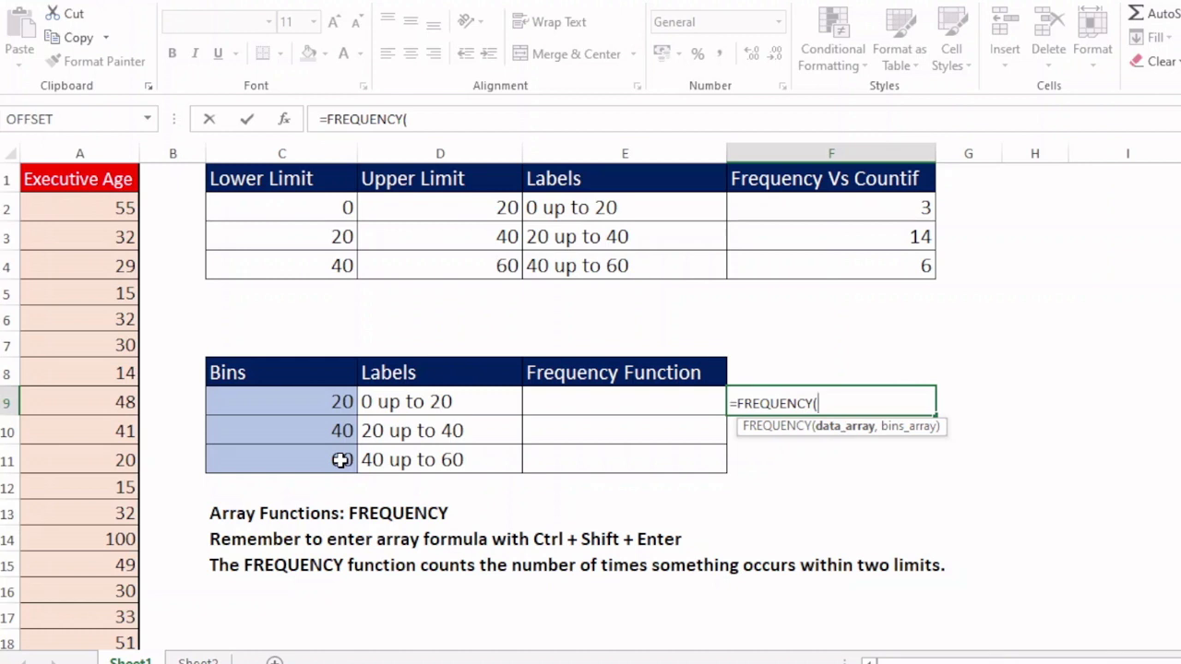
pyautogui.press('BackSpace')
pyautogui.press('BackSpace')
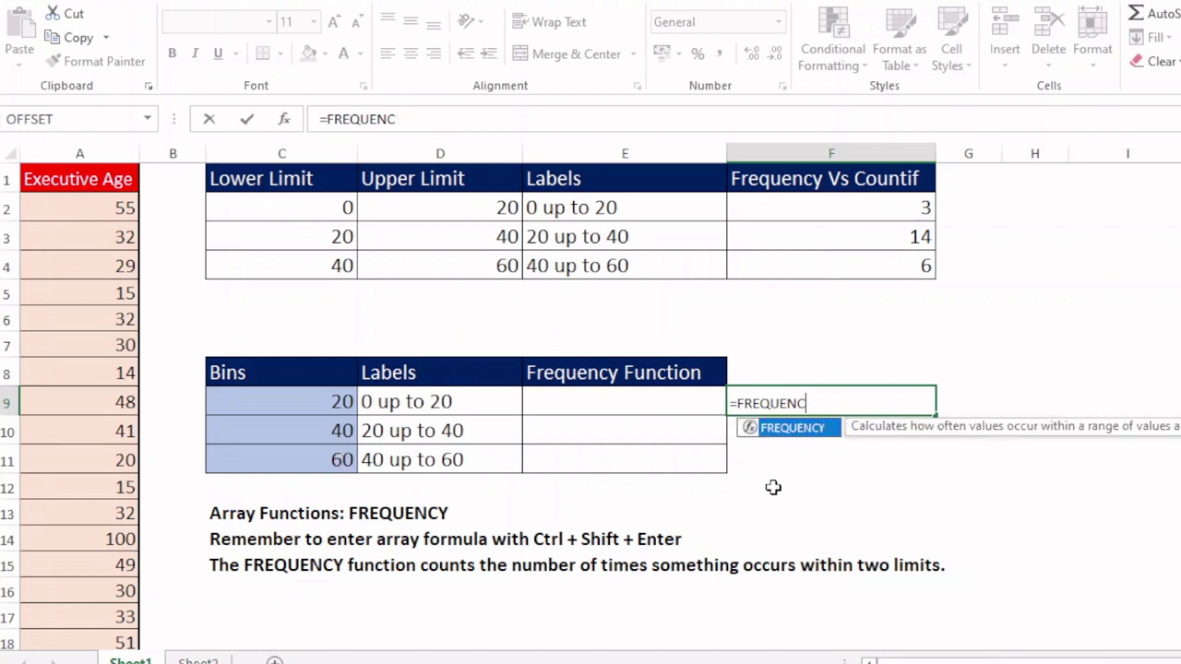
pyautogui.press('BackSpace')
pyautogui.press('BackSpace')
pyautogui.press('BackSpace')
pyautogui.press('BackSpace')
pyautogui.press('BackSpace')
pyautogui.press('BackSpace')
pyautogui.press('BackSpace')
pyautogui.press('BackSpace')
pyautogui.press('BackSpace')
pyautogui.press('Return')
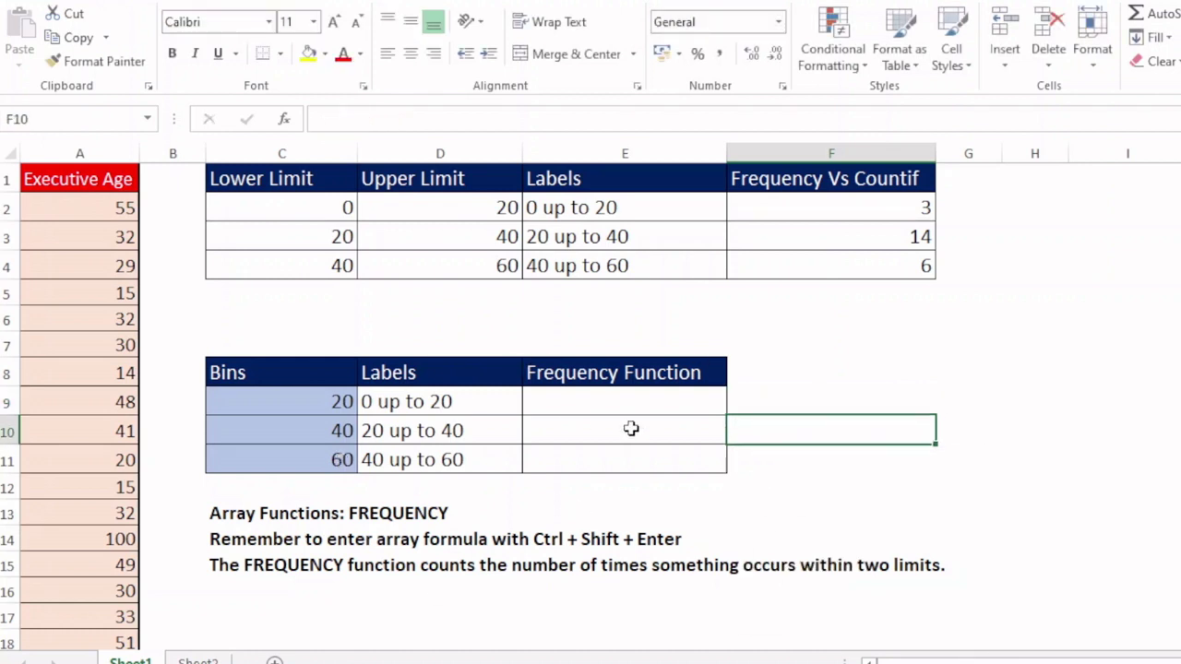
# - Start a FREQUENCY formula across E9:E11 with the executive ages A2:A25 as the data array
pyautogui.click(676, 397)
pyautogui.hotkey('shift', 'Down')
pyautogui.hotkey('shift', 'Down')
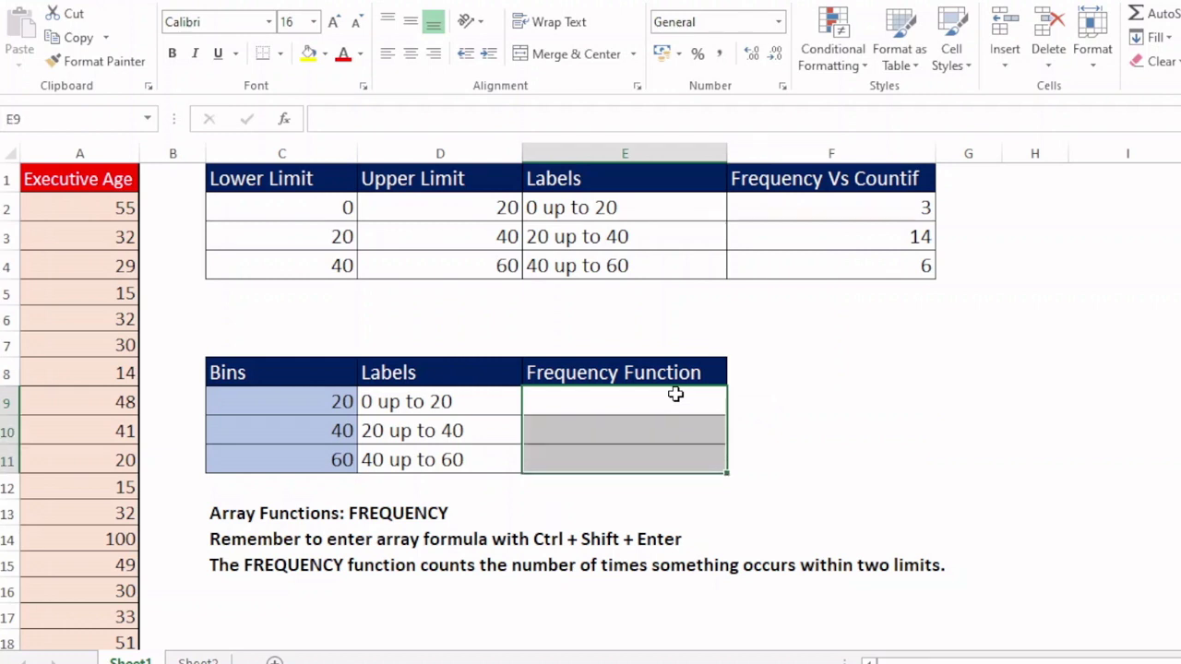
pyautogui.write('=')
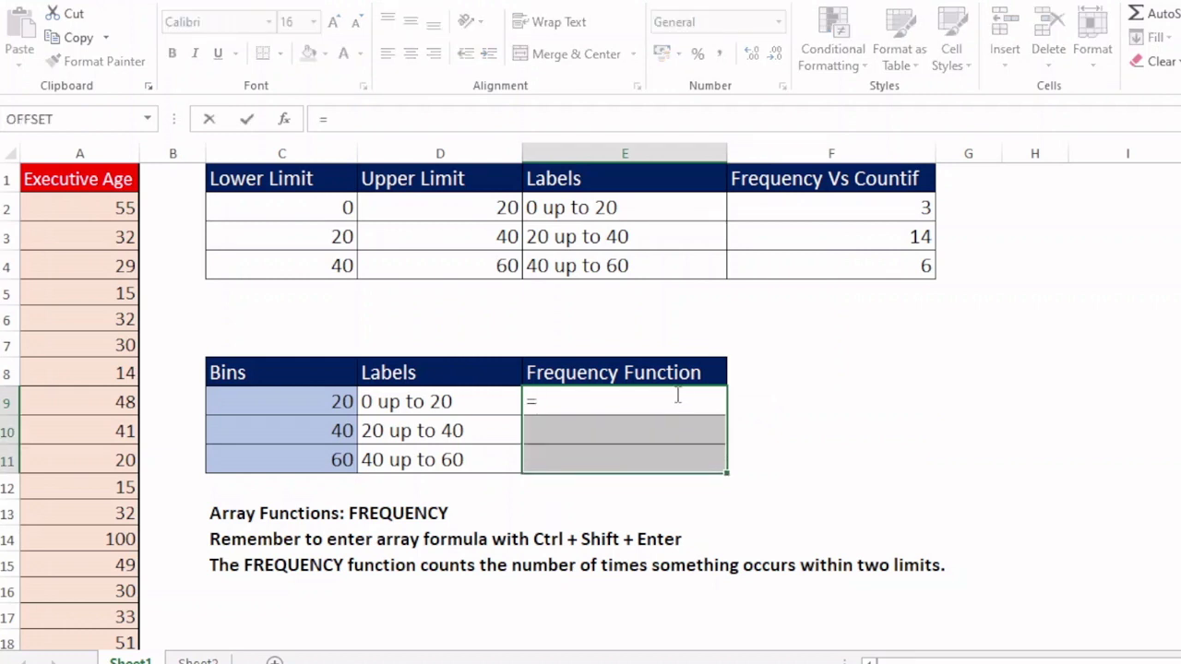
pyautogui.write('freq')
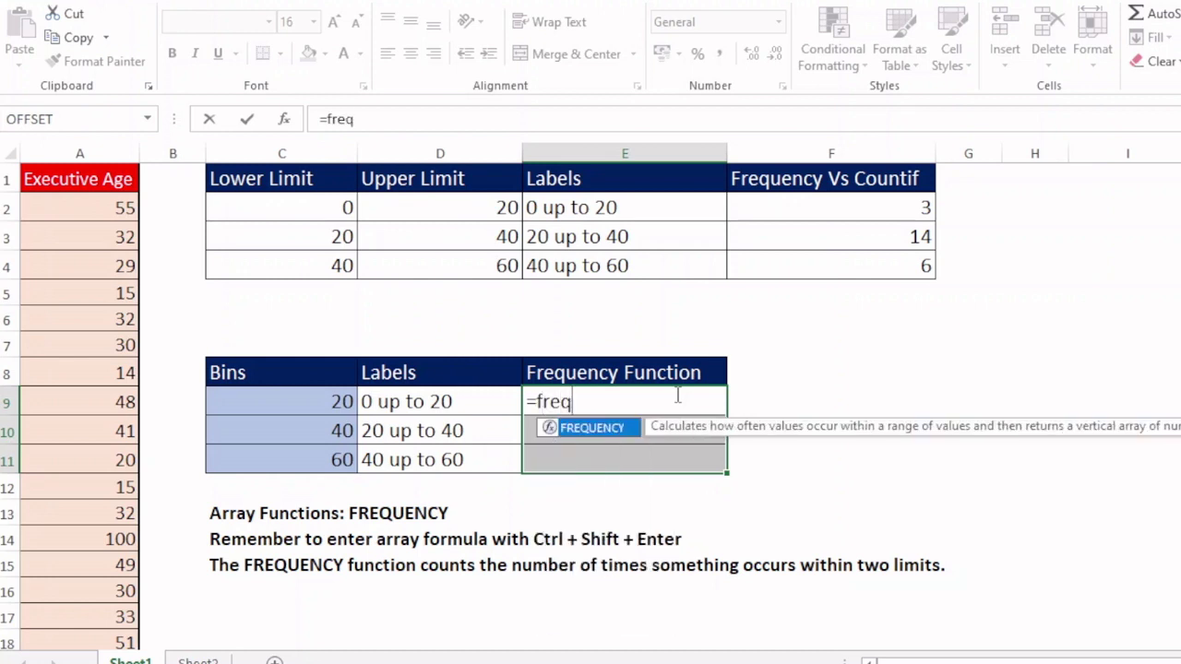
pyautogui.press('Tab')
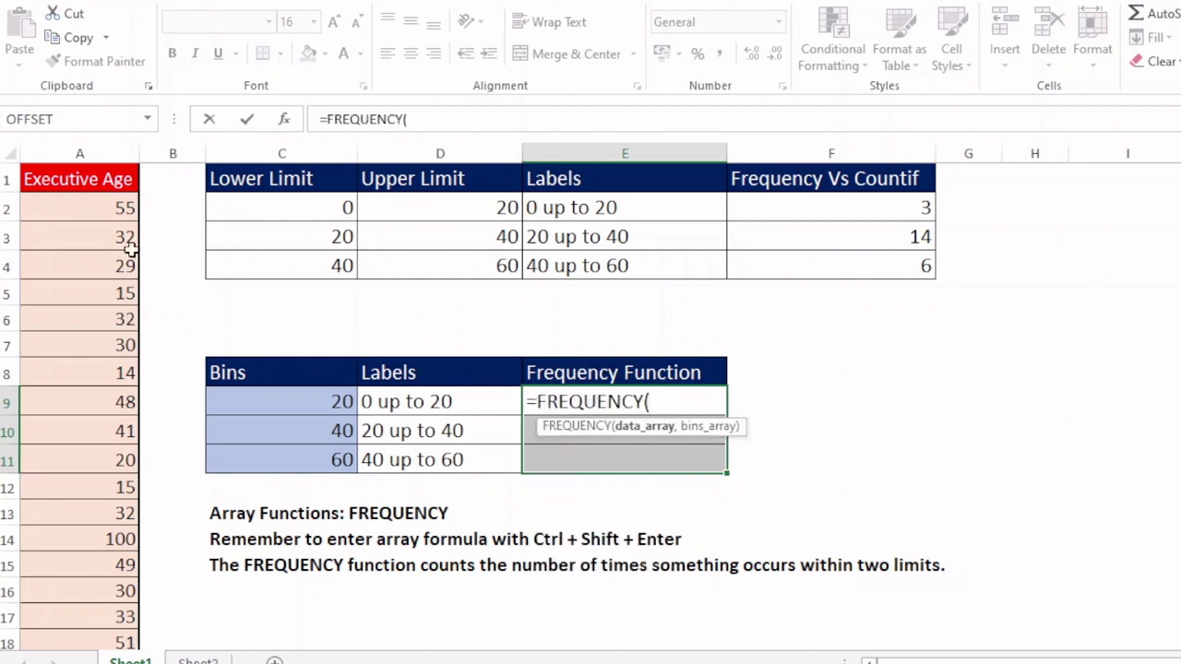
pyautogui.click(123, 209)
pyautogui.hotkey('ctrl', 'shift', 'Down')
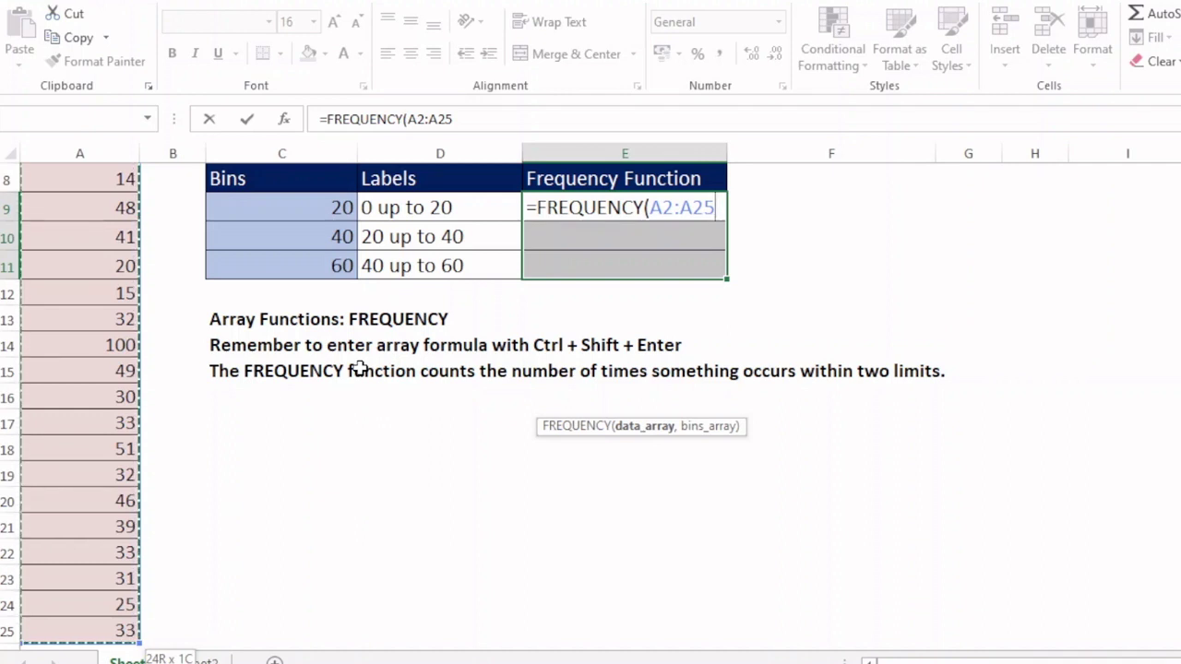
# - Complete the FREQUENCY formula with C9:C11 as the bins array and enter it as an array formula in E9:E11
pyautogui.write(',')
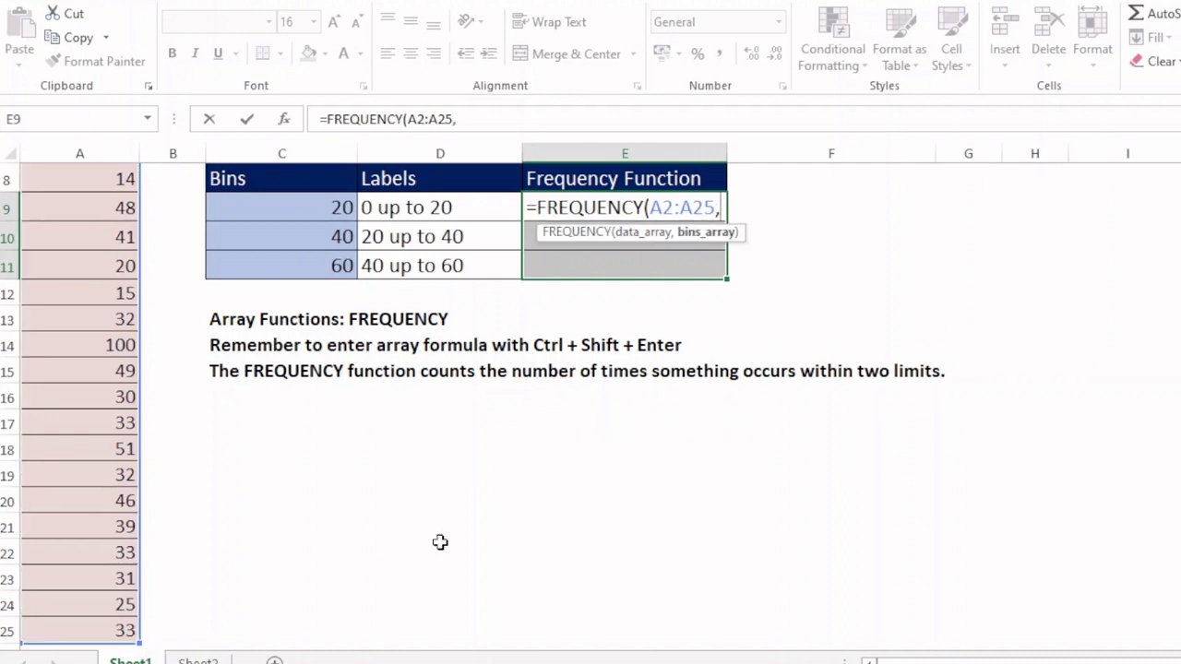
pyautogui.click(325, 213)
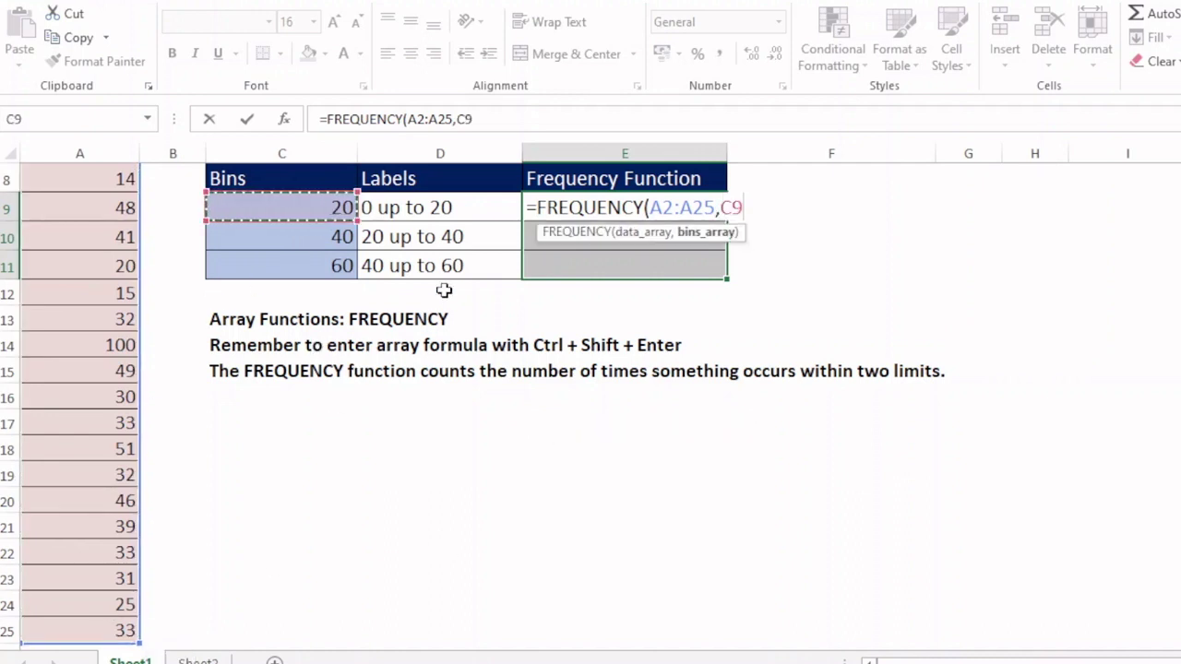
pyautogui.hotkey('shift', 'Down')
pyautogui.hotkey('shift', 'Down')
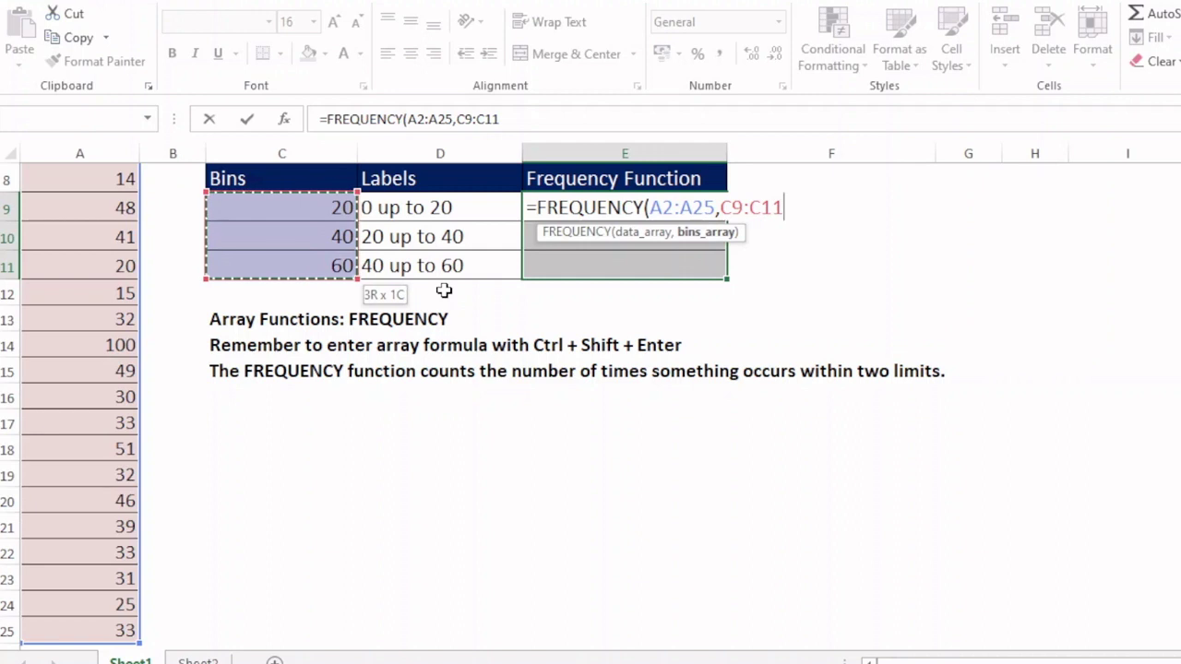
pyautogui.write(')')
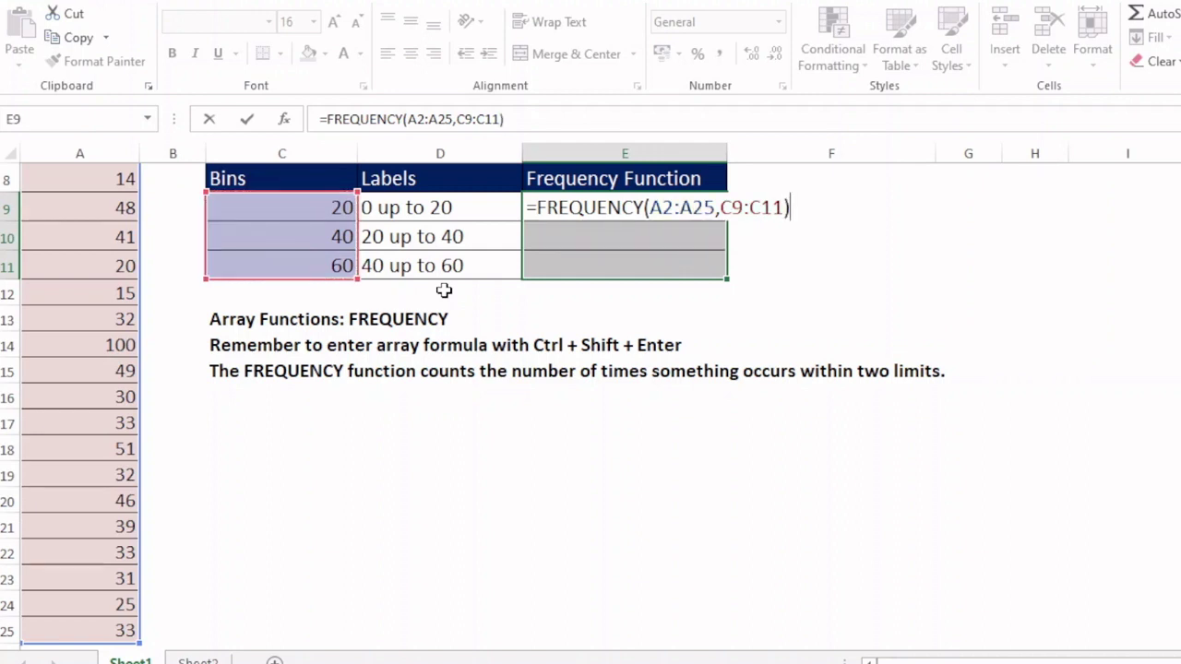
pyautogui.hotkey('ctrl', 'shift', 'Return')
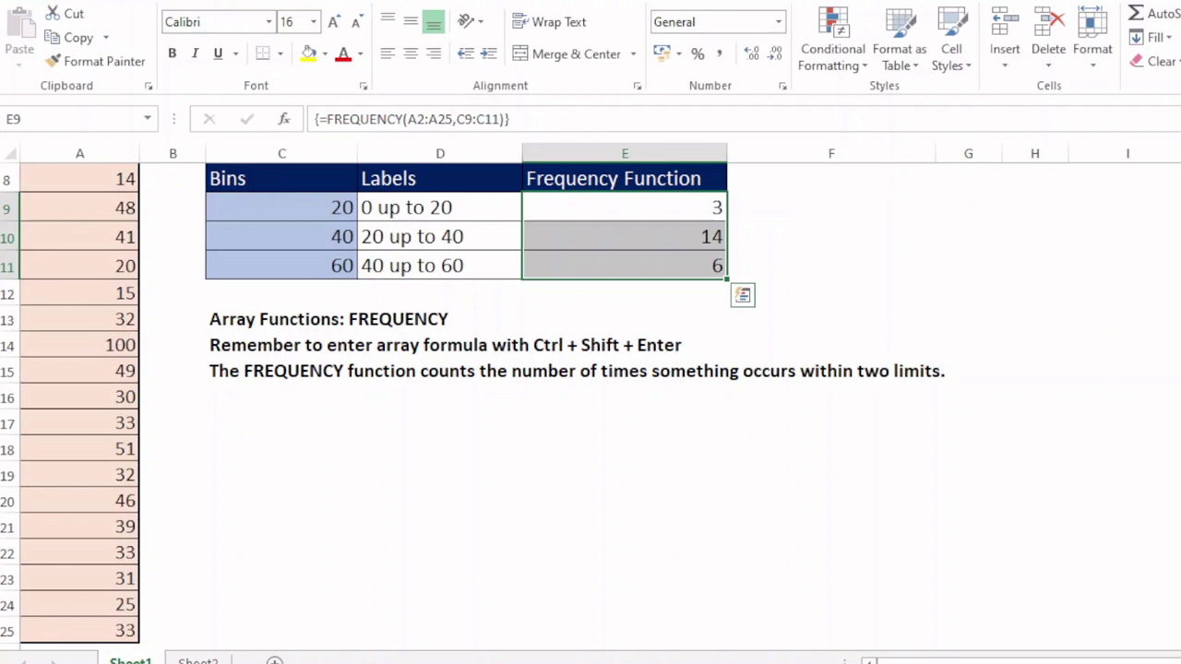
# - Compare the FREQUENCY array formula in E9 with the COUNTIF table, and open Sheet2
pyautogui.scroll(3, 1078, 396)
pyautogui.click(1078, 395)
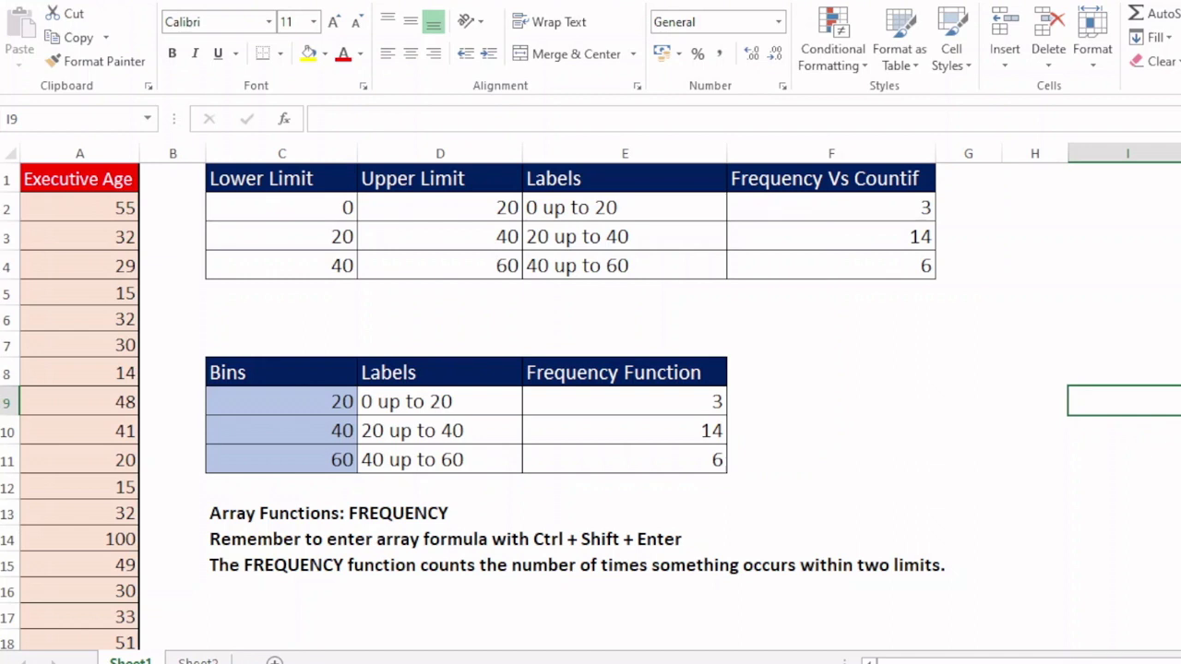
pyautogui.click(698, 396)
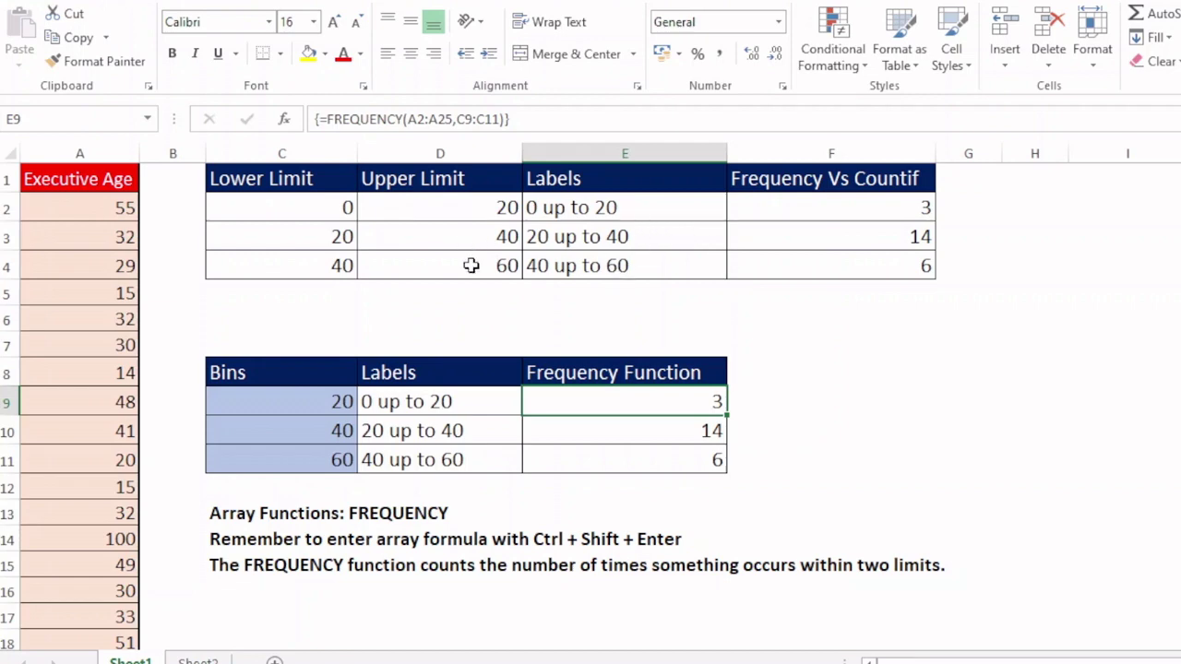
pyautogui.click(197, 659)
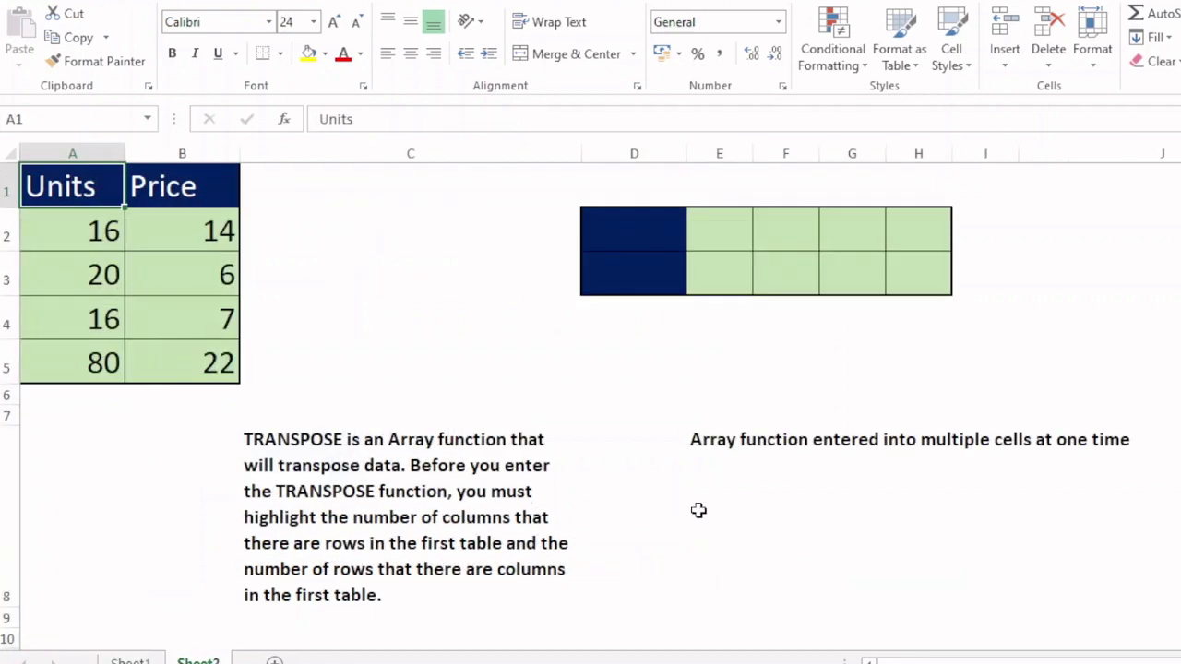